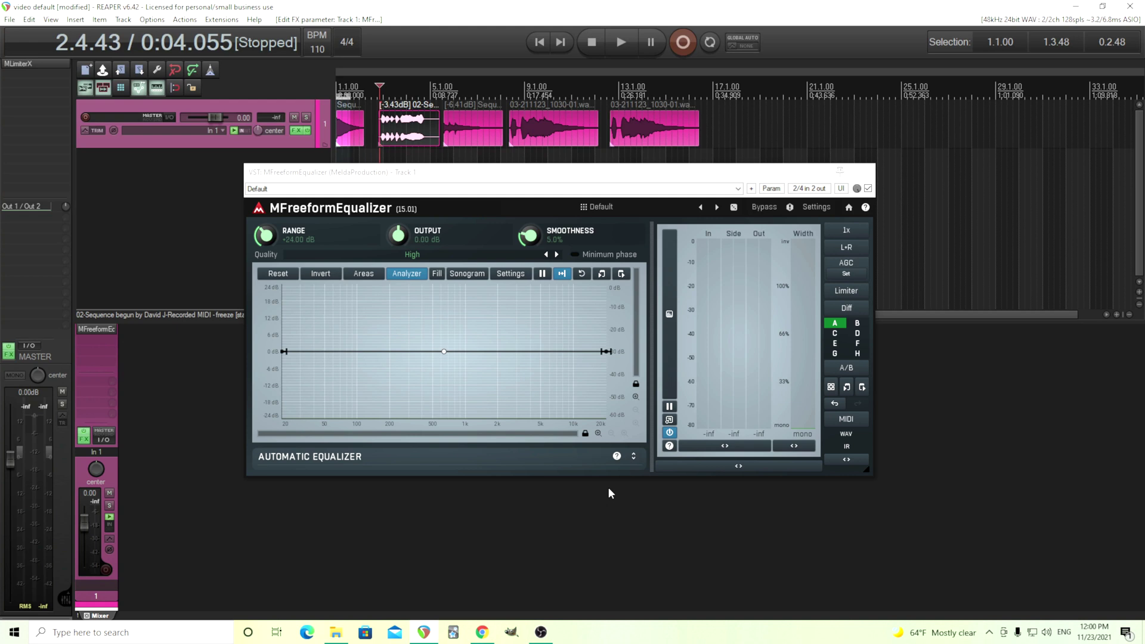
Step: Audition a downward tilt at 20 kHz, then raise the 20 kHz end to about +24 dB and play
left_click(621, 44)
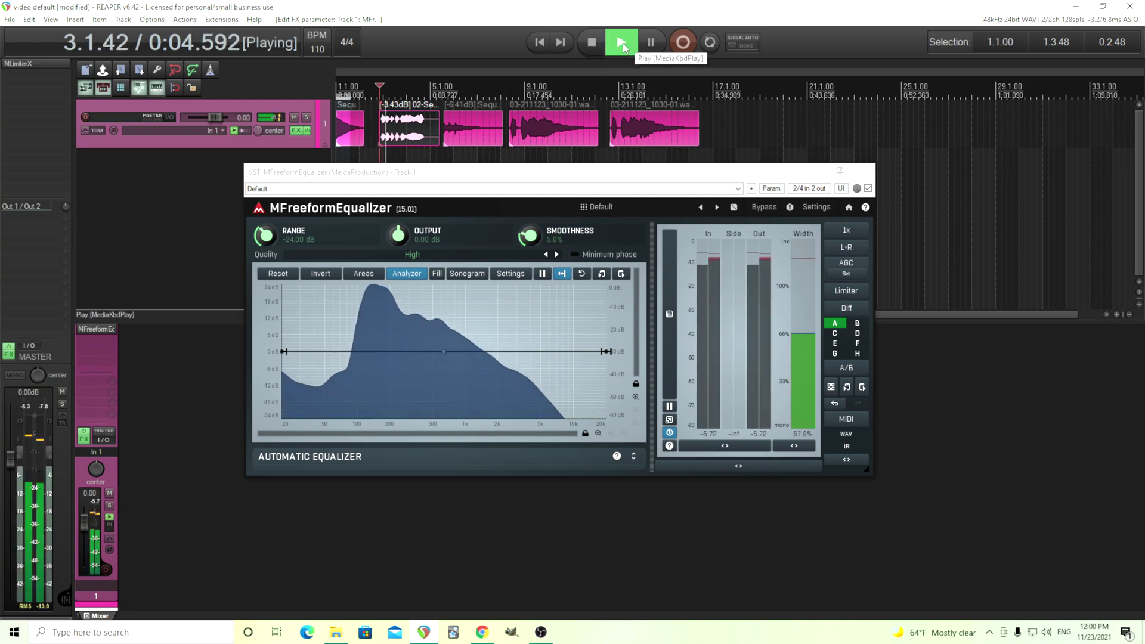
left_click(592, 45)
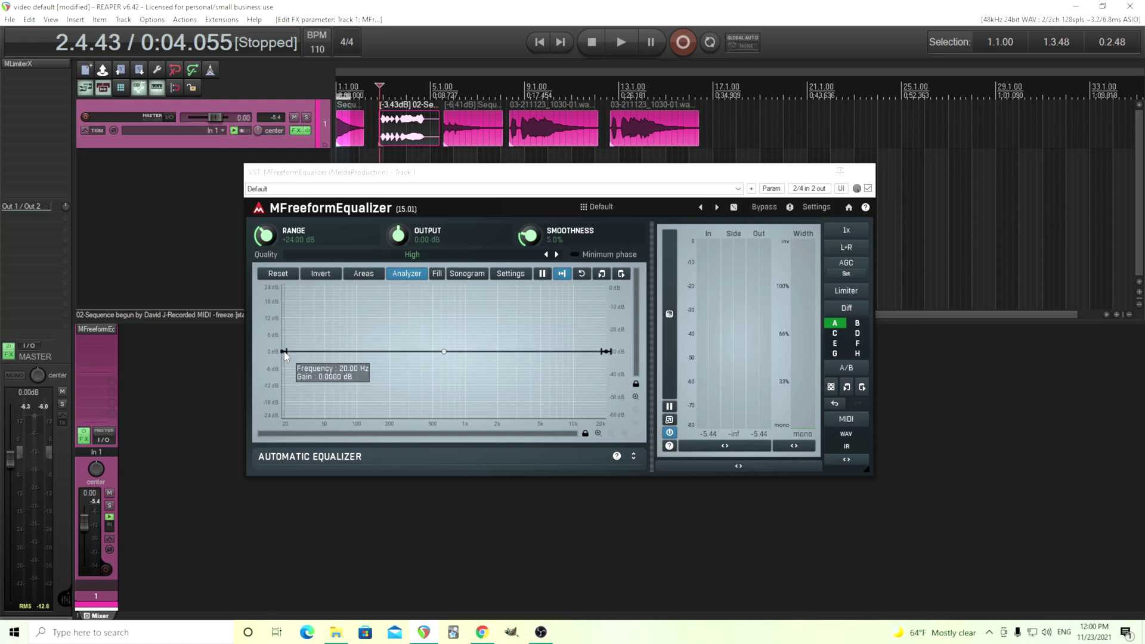
left_click_drag(609, 353, 607, 410)
left_click(618, 46)
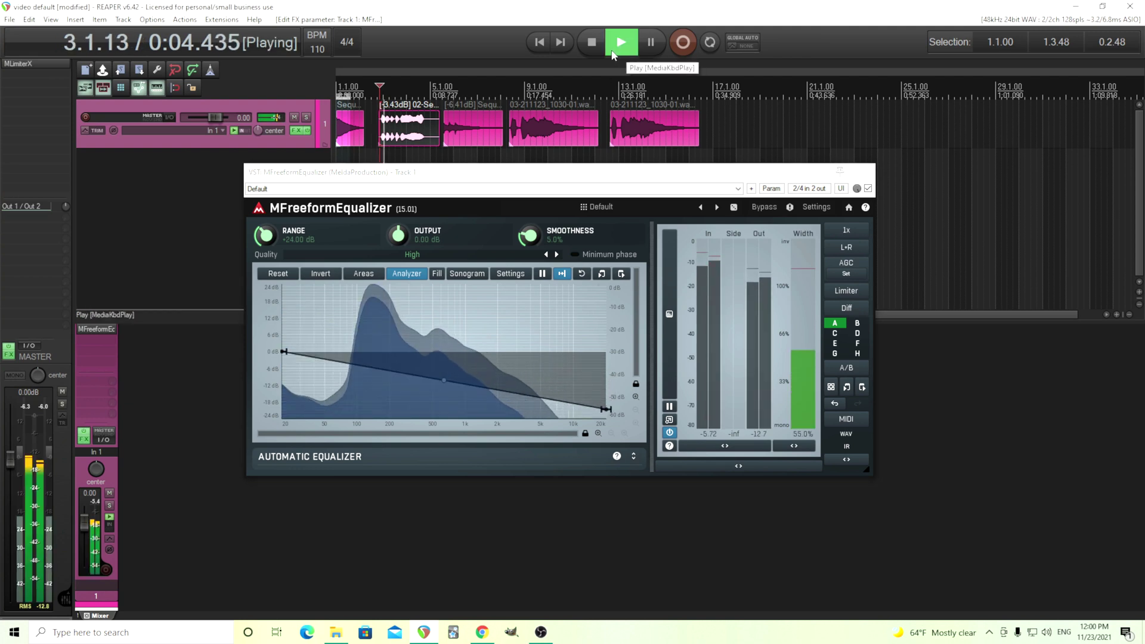
left_click(591, 43)
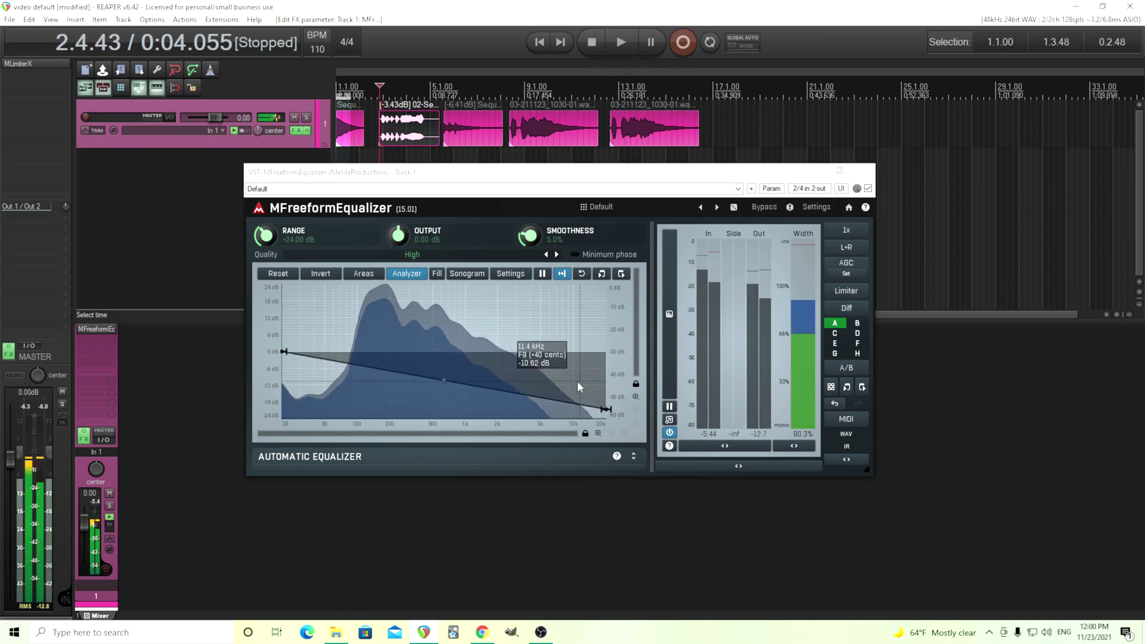
left_click_drag(609, 415, 627, 282)
key("space")
key("space")
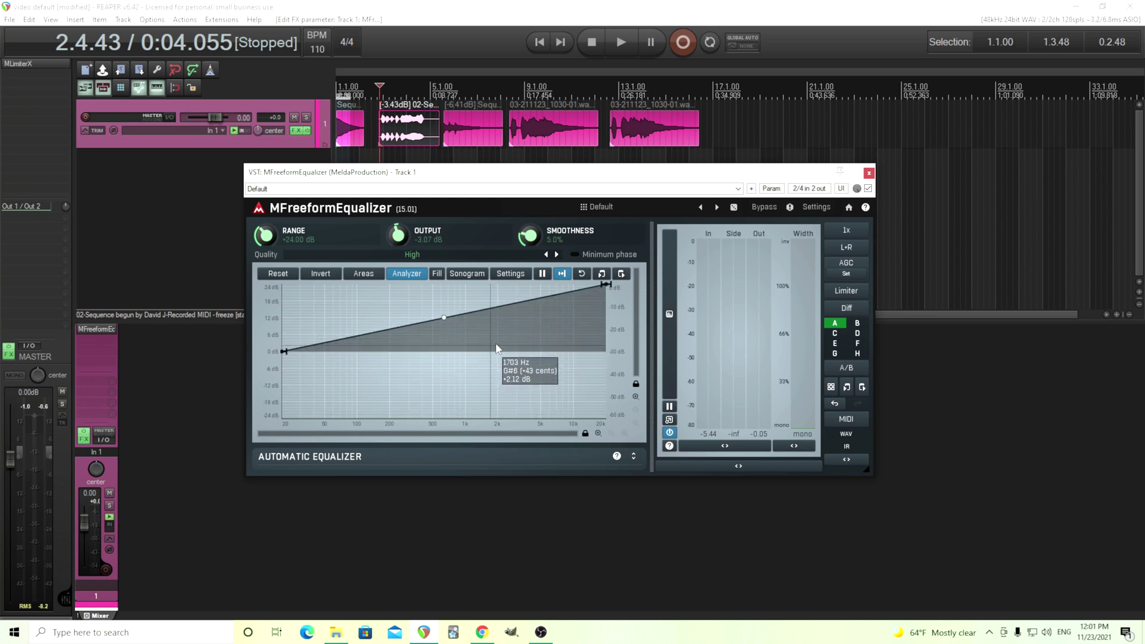
Step: Lower the 20 kHz end to 0 dB and audition the flattened curve
left_click_drag(605, 285, 605, 350)
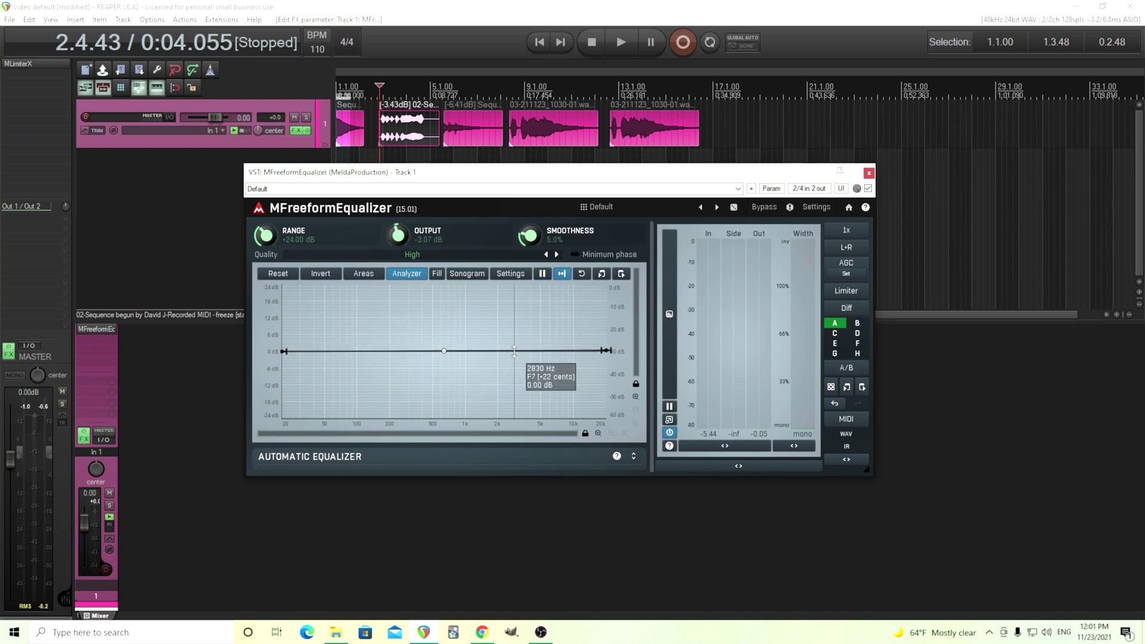
mouse_move(515, 350)
left_mouse_down()
mouse_move(524, 300)
mouse_move(513, 351)
mouse_move(514, 293)
mouse_move(507, 378)
mouse_move(508, 352)
left_mouse_up()
key("space")
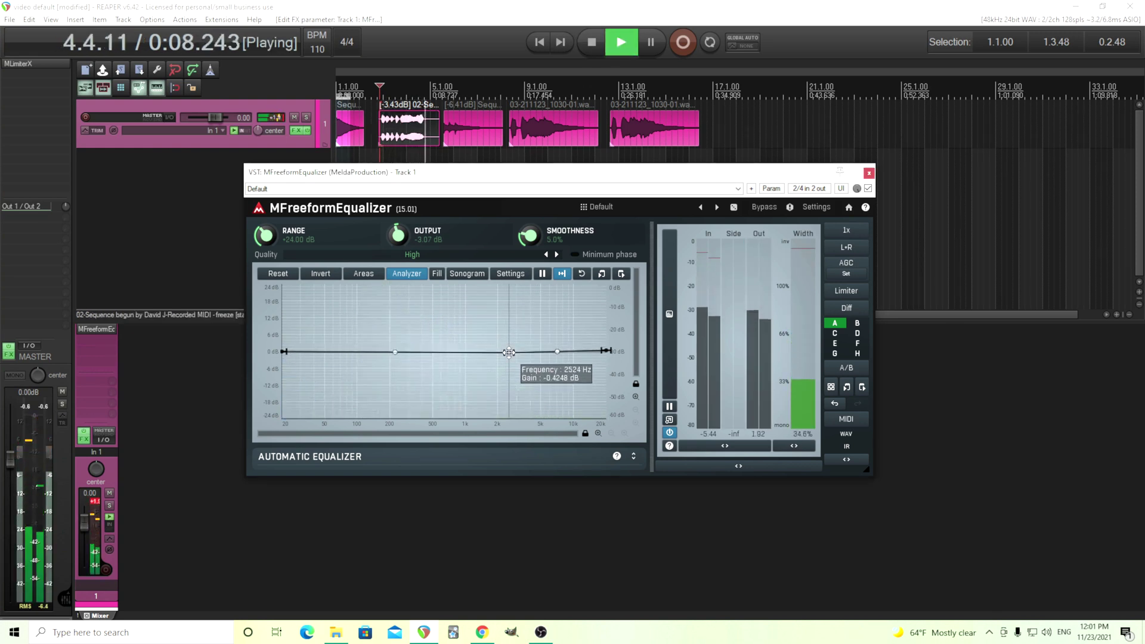
key("space")
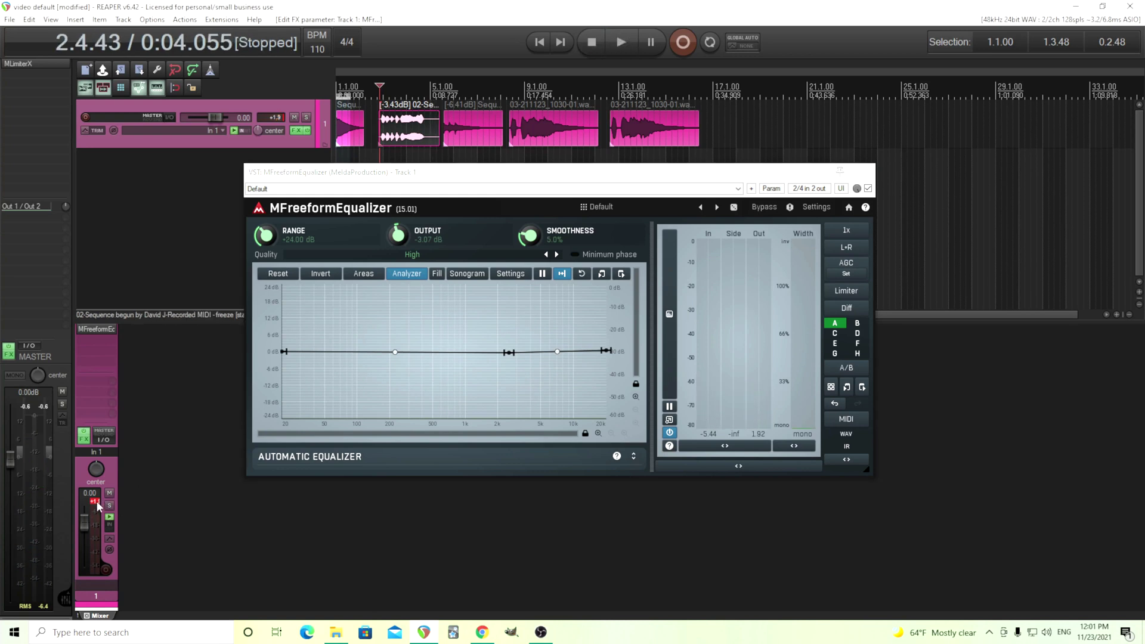
Step: Try points at 2724 Hz and a boosted 117 Hz with a bent segment, then delete them
left_click(511, 351)
left_click_drag(511, 351, 513, 351)
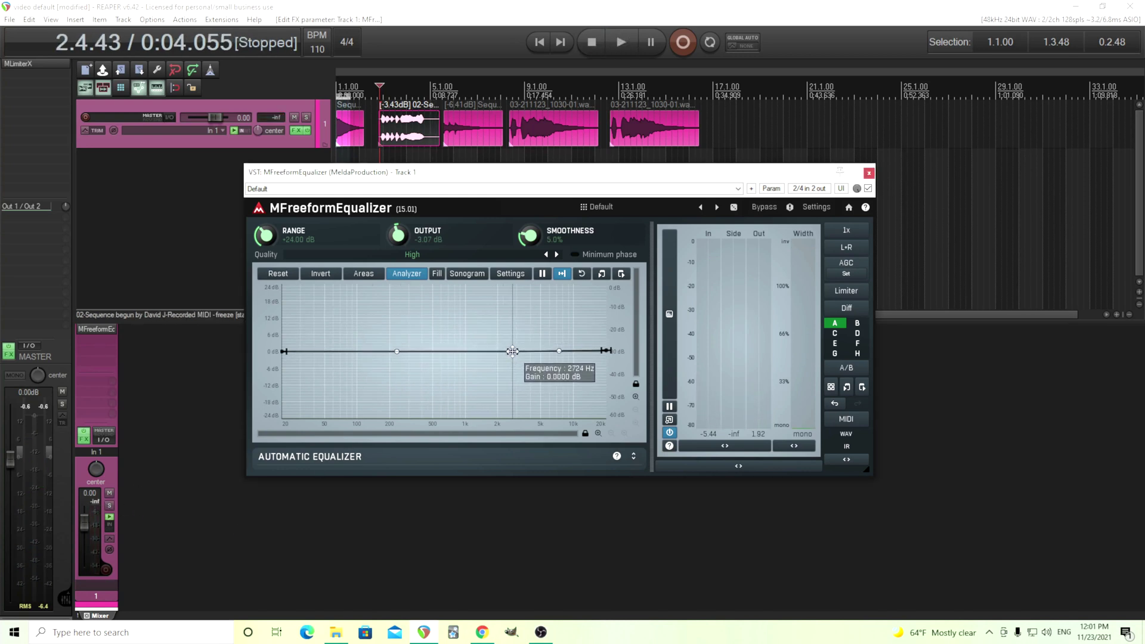
left_click(362, 351)
left_click_drag(362, 352, 367, 324)
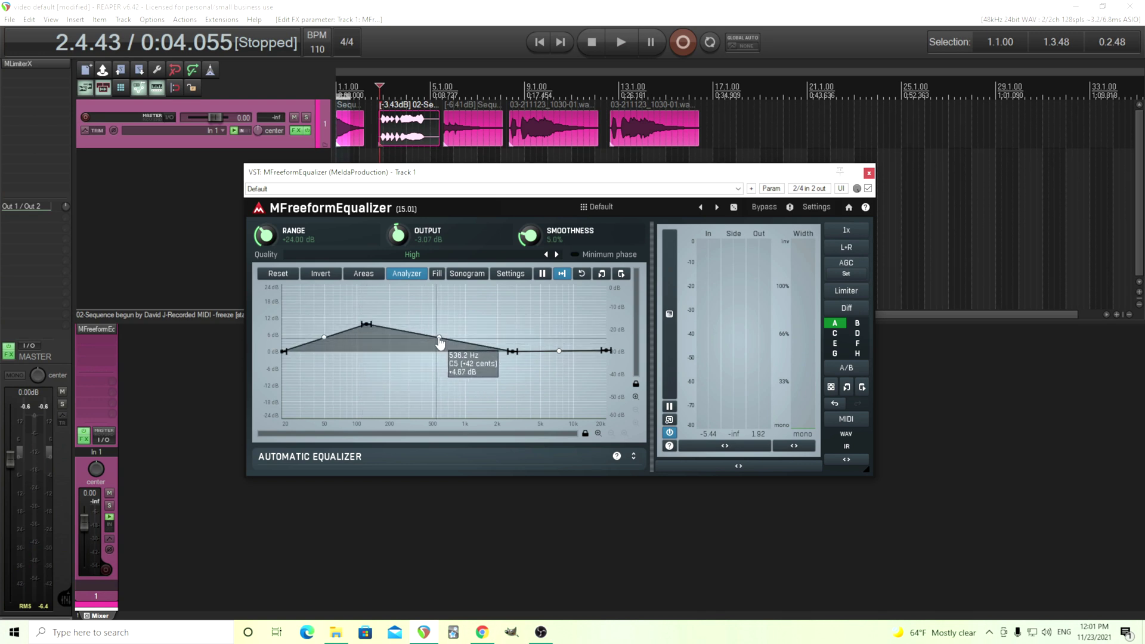
left_click_drag(441, 339, 430, 365)
double_click(366, 324)
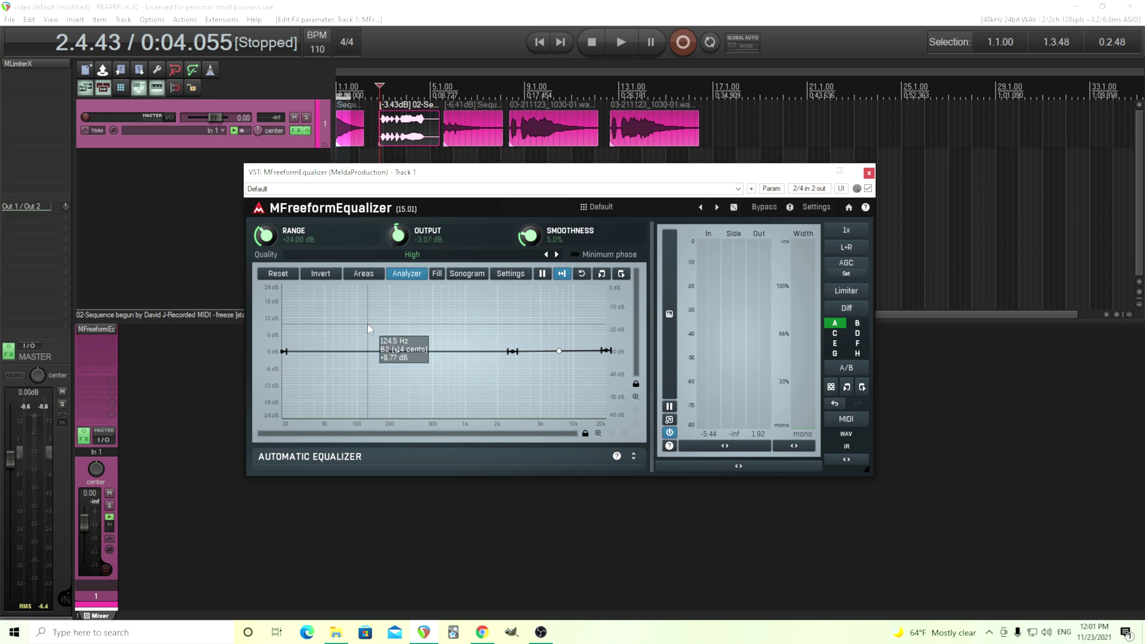
double_click(512, 351)
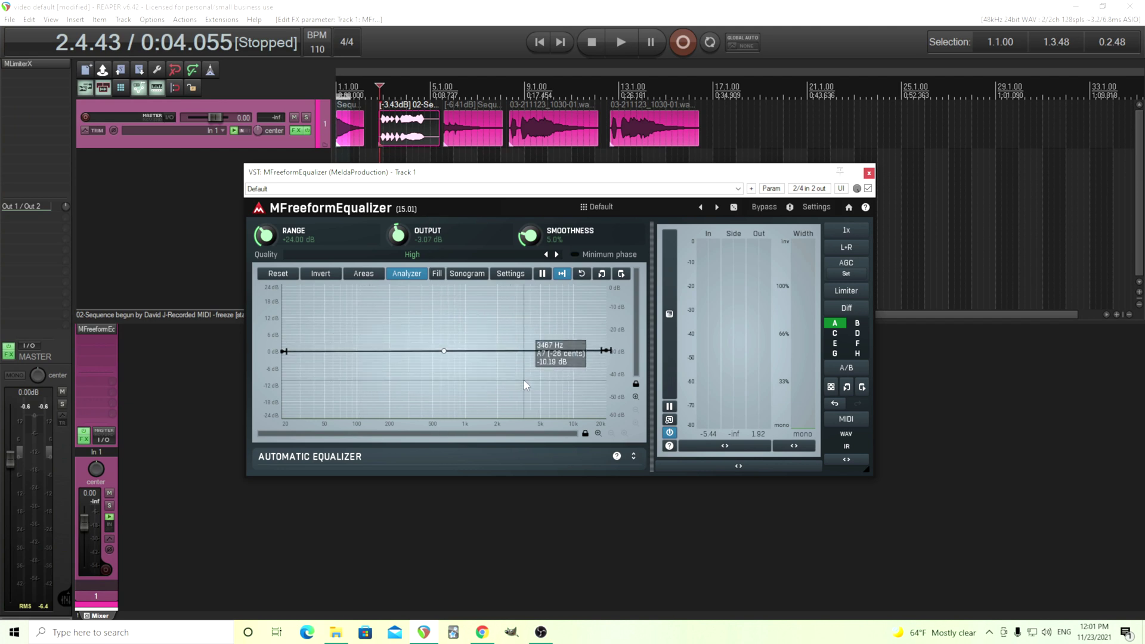
Step: Apply Sines curvature to all points so the curve ripples as sine waves
right_click(513, 319)
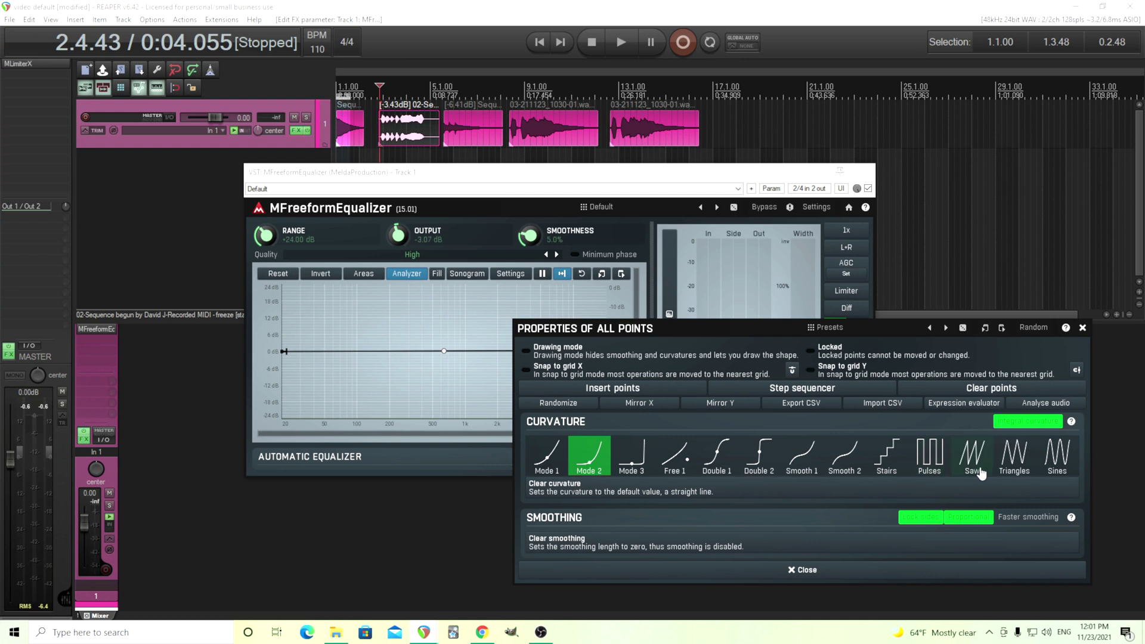
left_click(1056, 466)
left_click(786, 571)
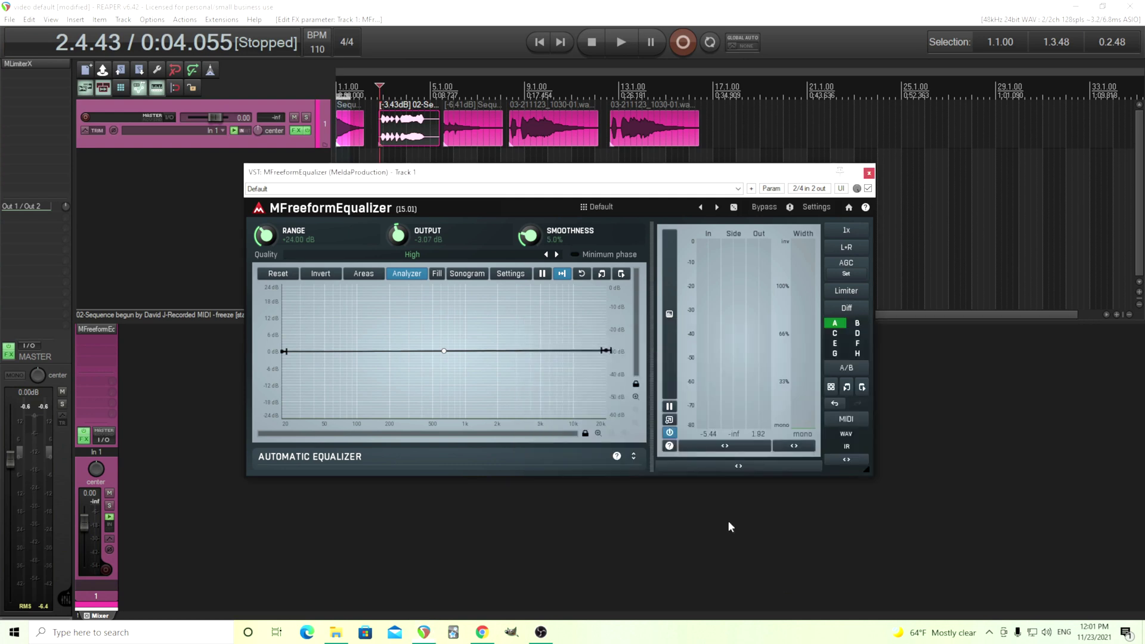
mouse_move(606, 351)
left_mouse_down()
mouse_move(606, 334)
mouse_move(606, 351)
left_mouse_up()
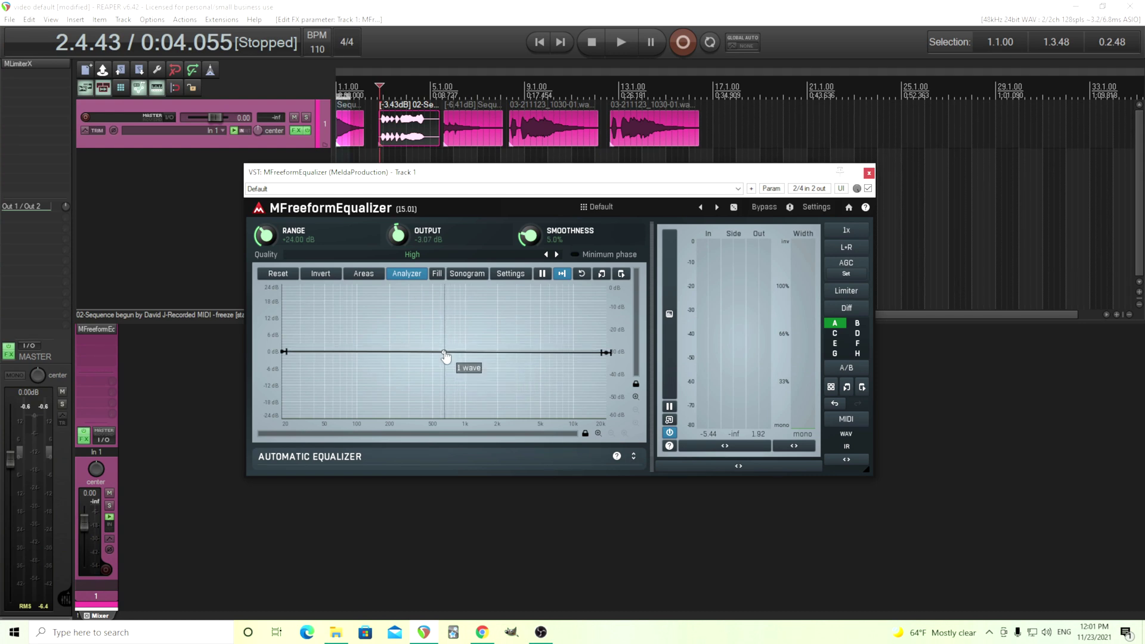
mouse_move(446, 356)
left_mouse_down()
mouse_move(446, 341)
mouse_move(445, 352)
left_mouse_up()
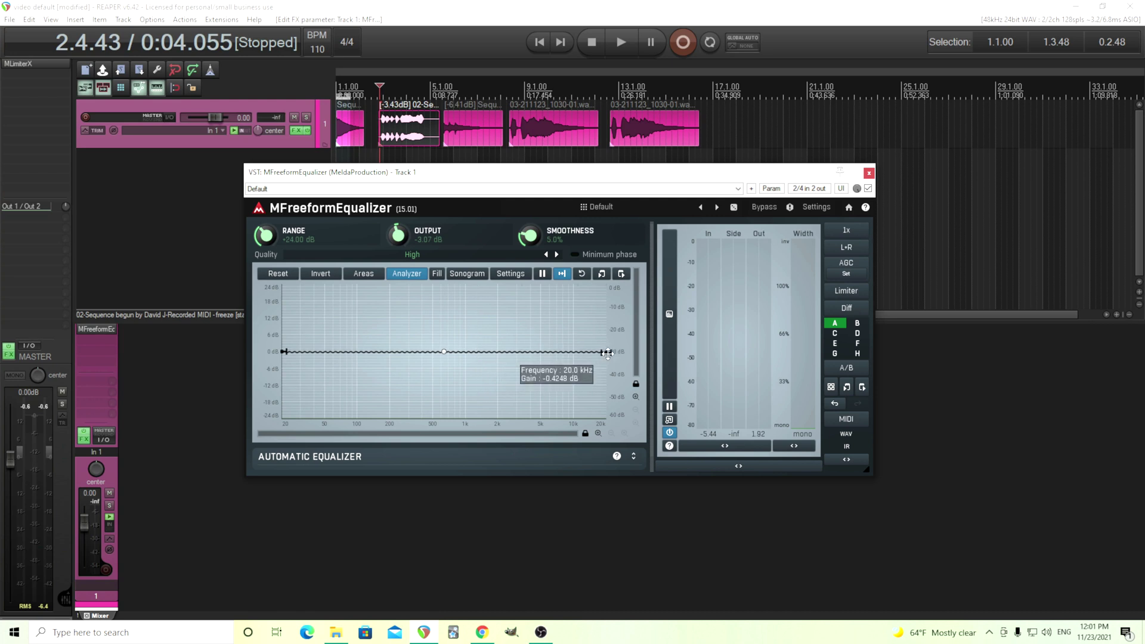
Step: Set 12 sine waves and shape the ripples to dip deep below 0 dB
left_click_drag(606, 352, 606, 377)
scroll(445, 358, "down", 10)
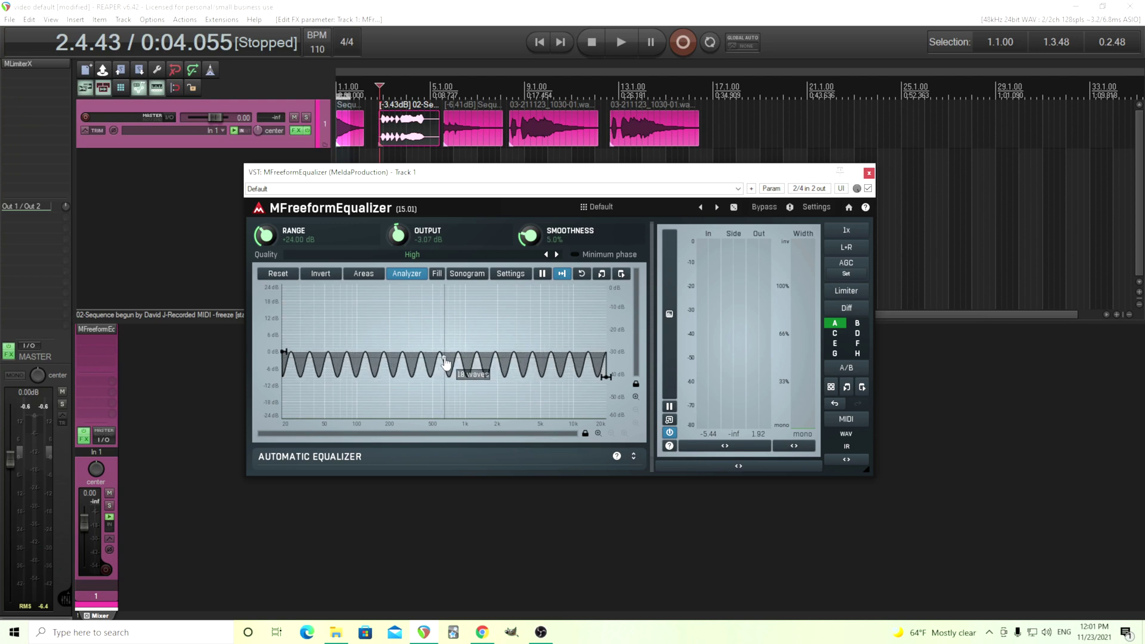
scroll(445, 362, "up", 6)
scroll(445, 363, "up", 5)
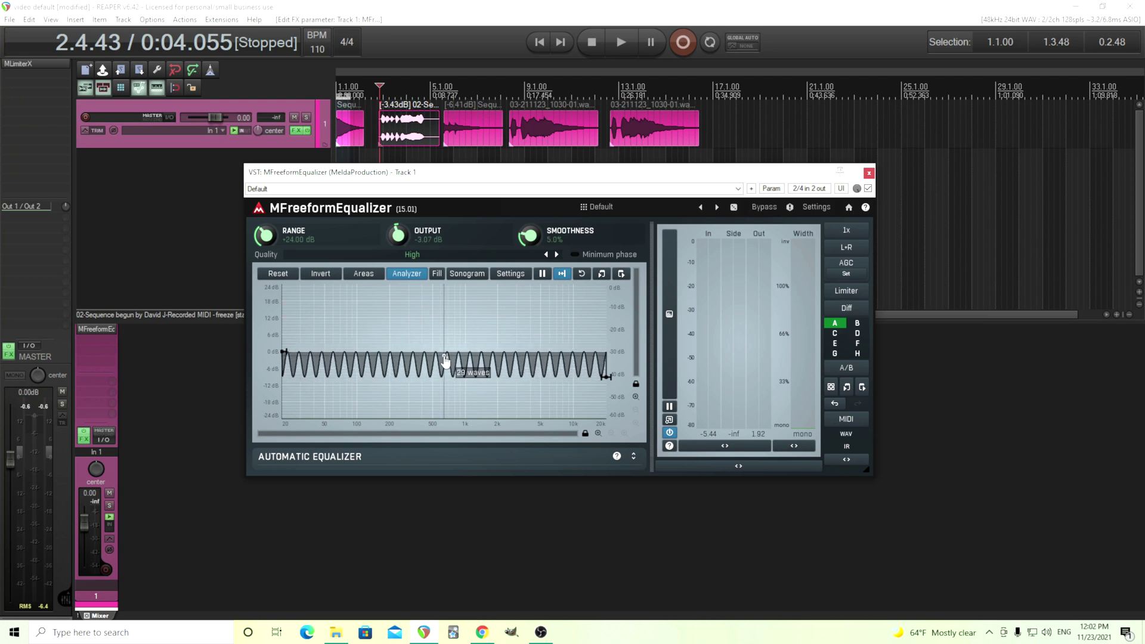
scroll(447, 365, "down", 5)
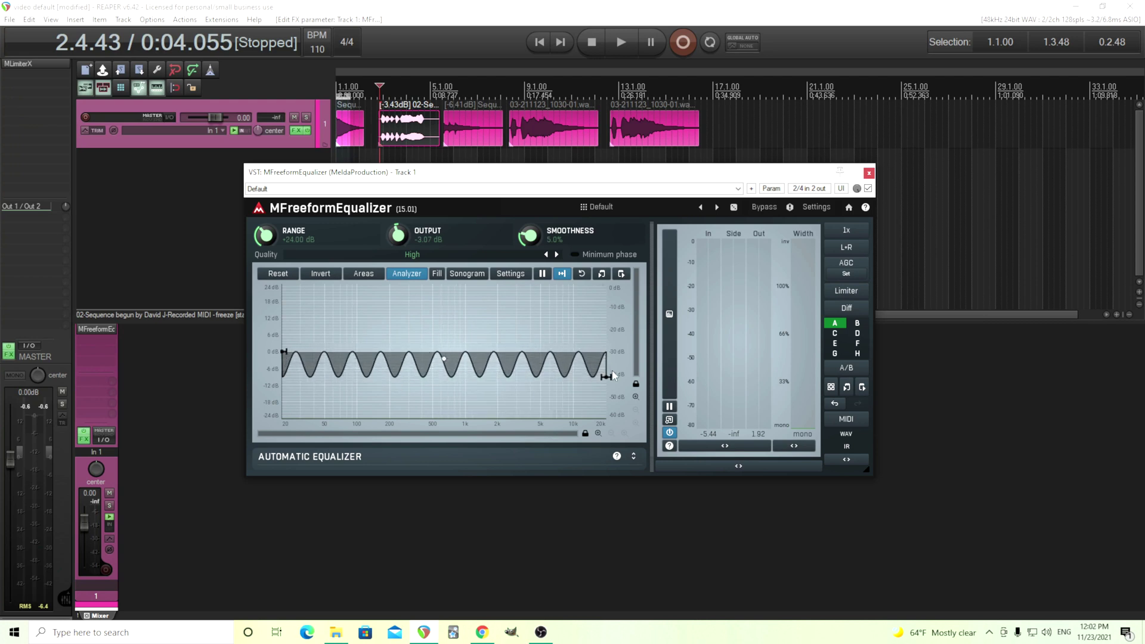
left_click_drag(606, 377, 606, 351)
mouse_move(507, 330)
left_mouse_down()
mouse_move(506, 367)
mouse_move(496, 345)
left_mouse_up()
Step: Switch the all-points curvature through Triangles, Saw, Pulses and Stairs
right_click(479, 316)
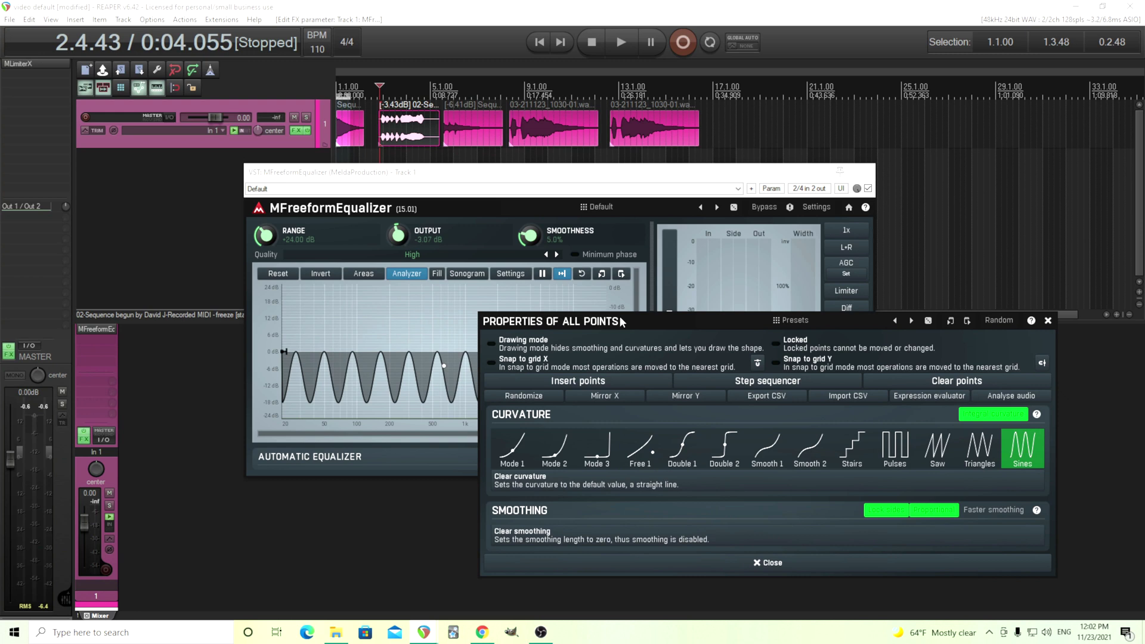
left_click_drag(622, 322, 620, 315)
left_click(975, 448)
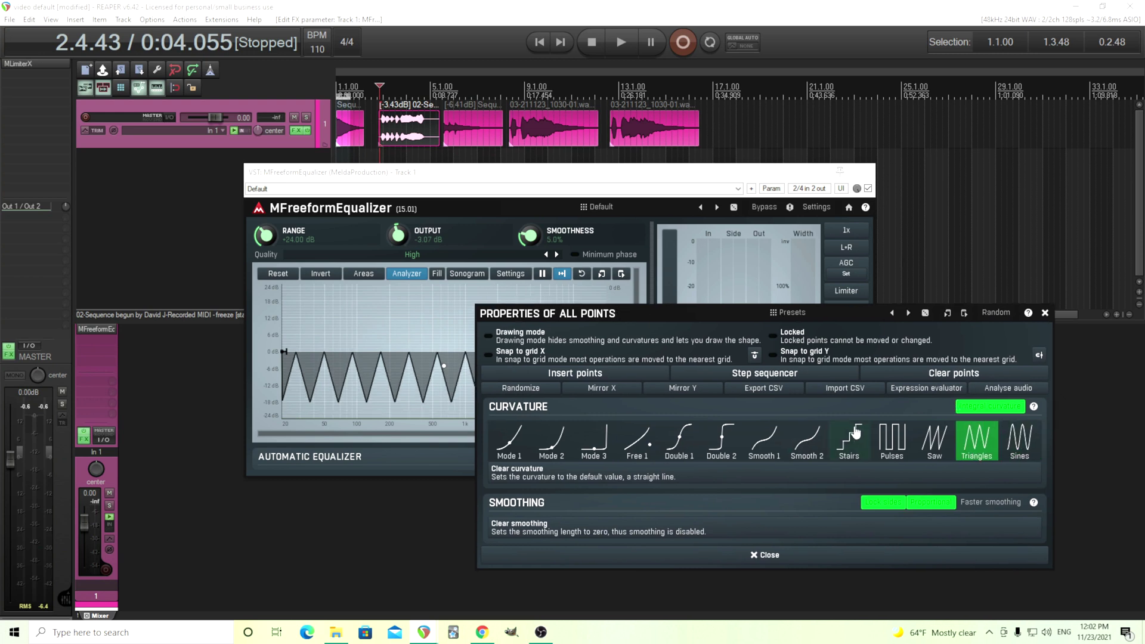
left_click(937, 446)
left_click(900, 453)
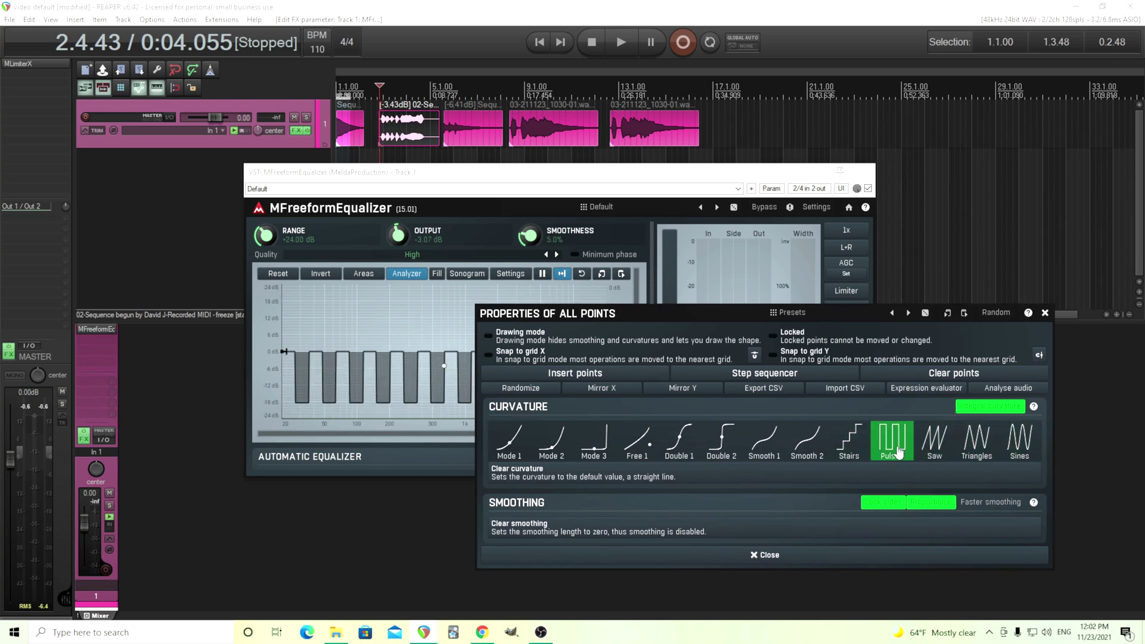
left_click(861, 455)
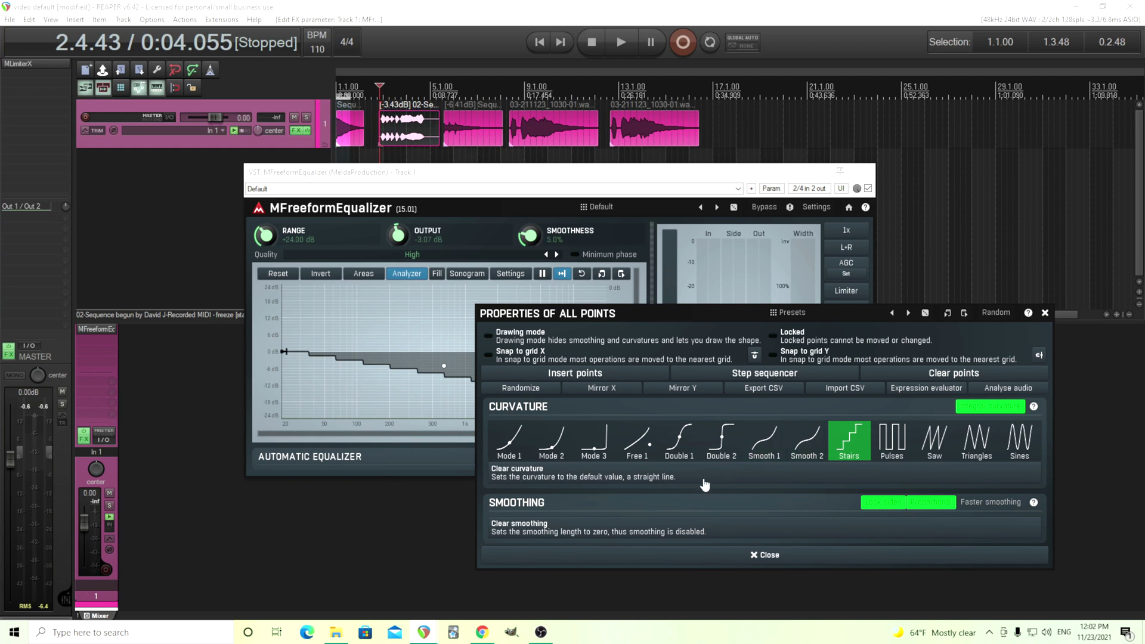
Step: Apply Double 2 curvature, reduce the middle bend to 11%, and return 20 kHz to 0 dB
left_click(738, 449)
left_click(756, 555)
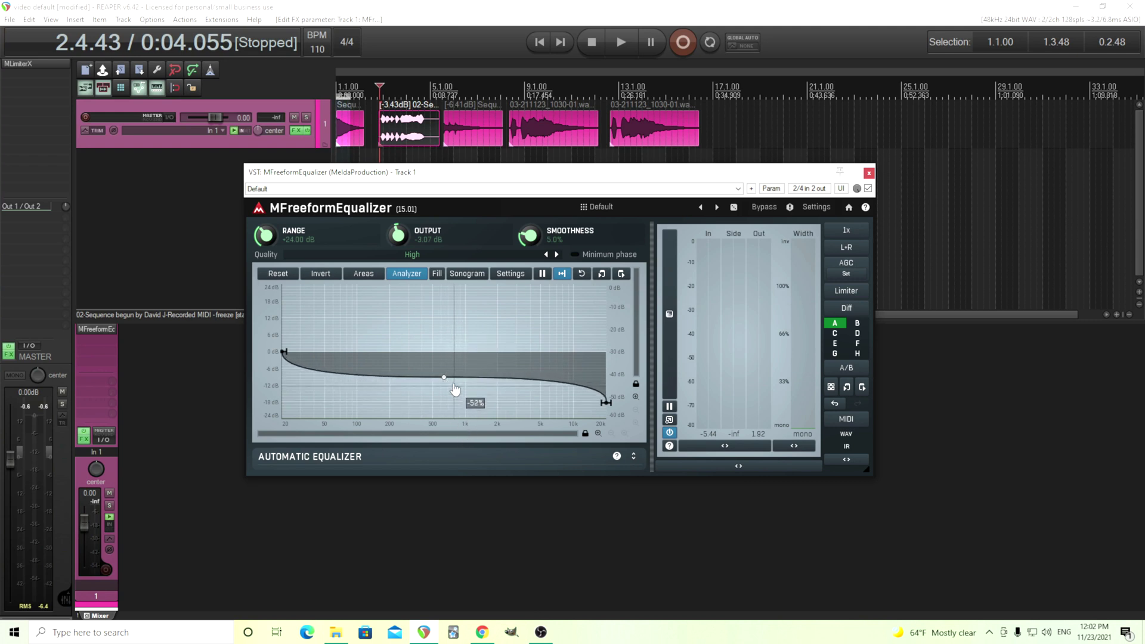
left_click_drag(455, 389, 438, 317)
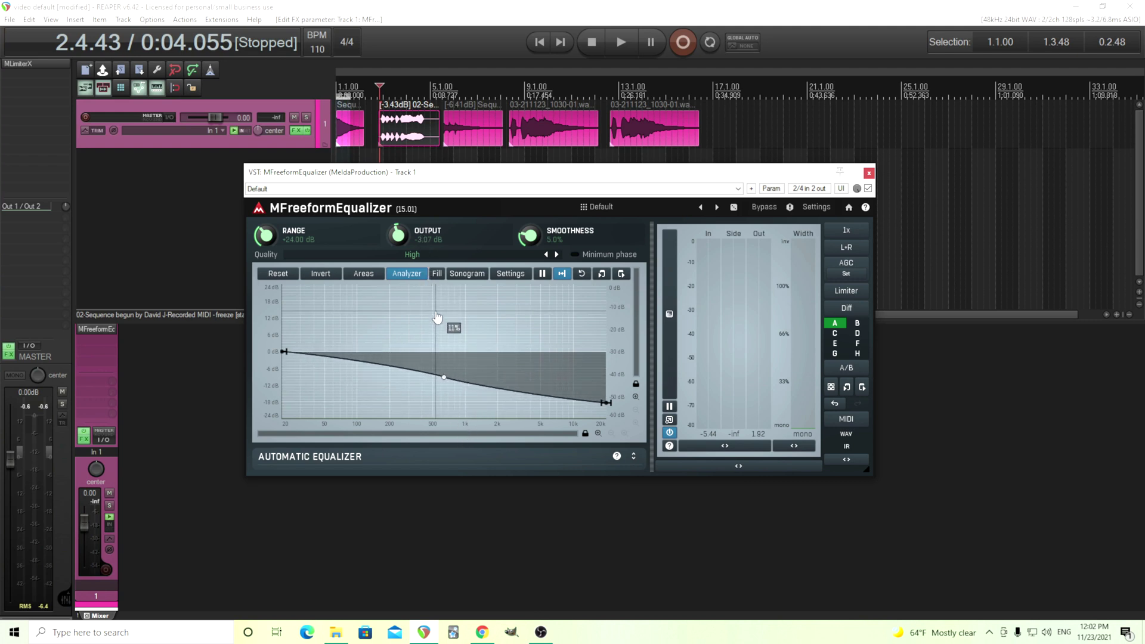
left_click_drag(607, 404, 607, 352)
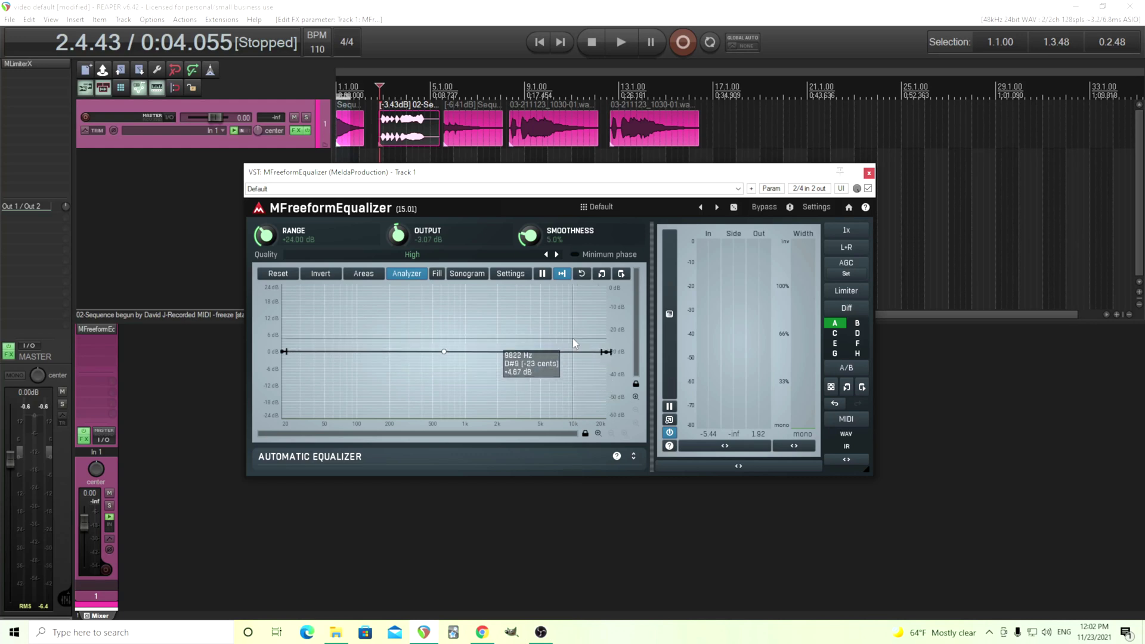
Step: Enable Drawing mode and freehand-draw peaks and dips near 100–200 Hz and 1–2 kHz while playing
right_click(520, 313)
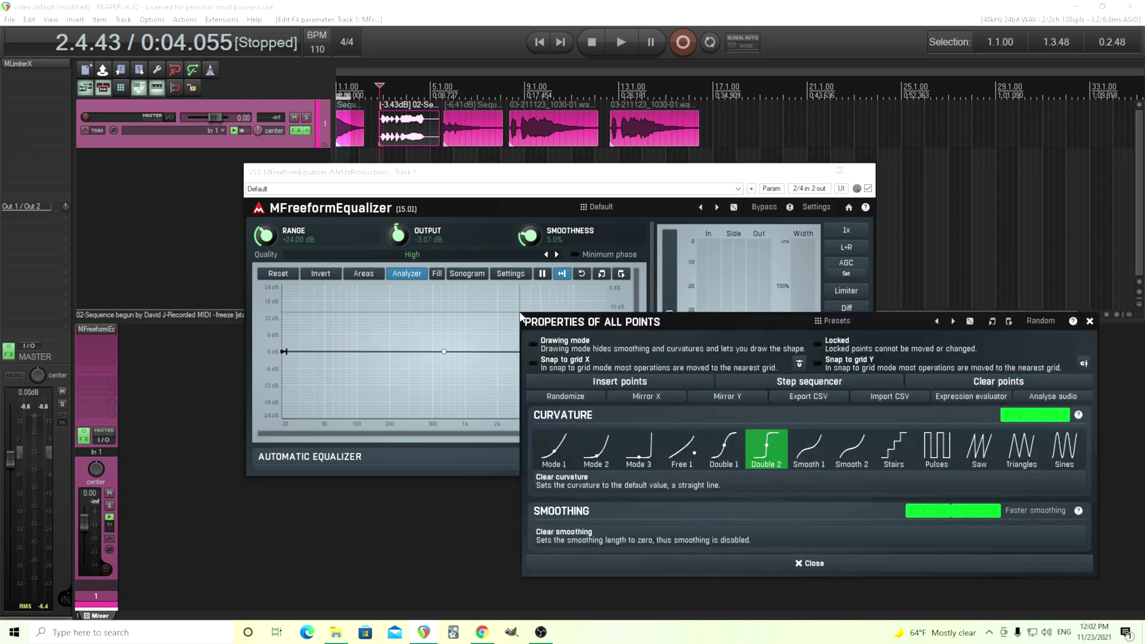
left_click(543, 348)
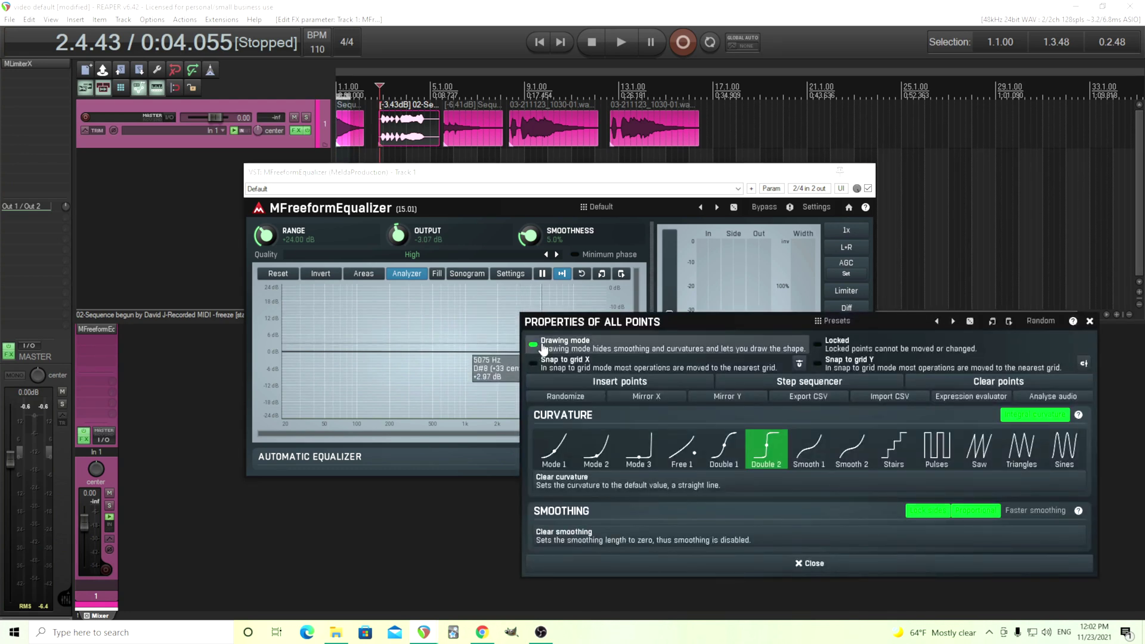
left_click(759, 565)
mouse_move(299, 363)
left_mouse_down()
mouse_move(342, 343)
mouse_move(393, 381)
mouse_move(410, 340)
mouse_move(437, 359)
mouse_move(523, 354)
mouse_move(548, 337)
mouse_move(558, 365)
left_mouse_up()
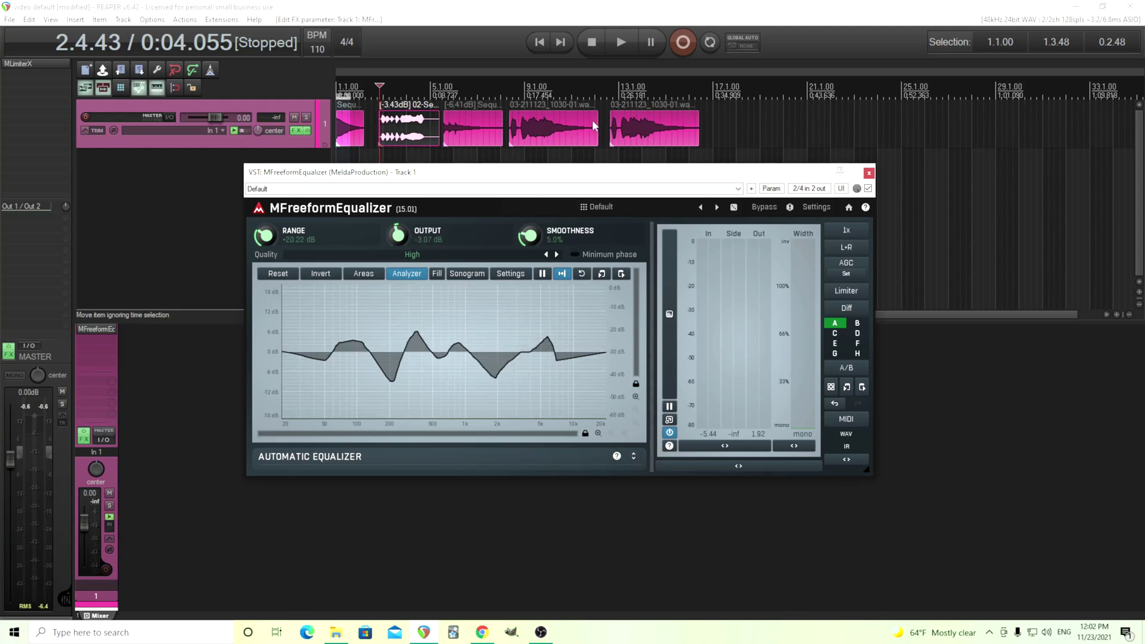
left_click(621, 43)
mouse_move(455, 319)
left_mouse_down()
mouse_move(479, 342)
mouse_move(473, 374)
mouse_move(411, 361)
mouse_move(392, 336)
mouse_move(382, 371)
mouse_move(399, 352)
mouse_move(403, 380)
mouse_move(430, 352)
mouse_move(436, 383)
mouse_move(453, 345)
left_mouse_up()
Step: Restart playback to audition the hand-drawn guitar EQ curve, then stop
left_click(617, 41)
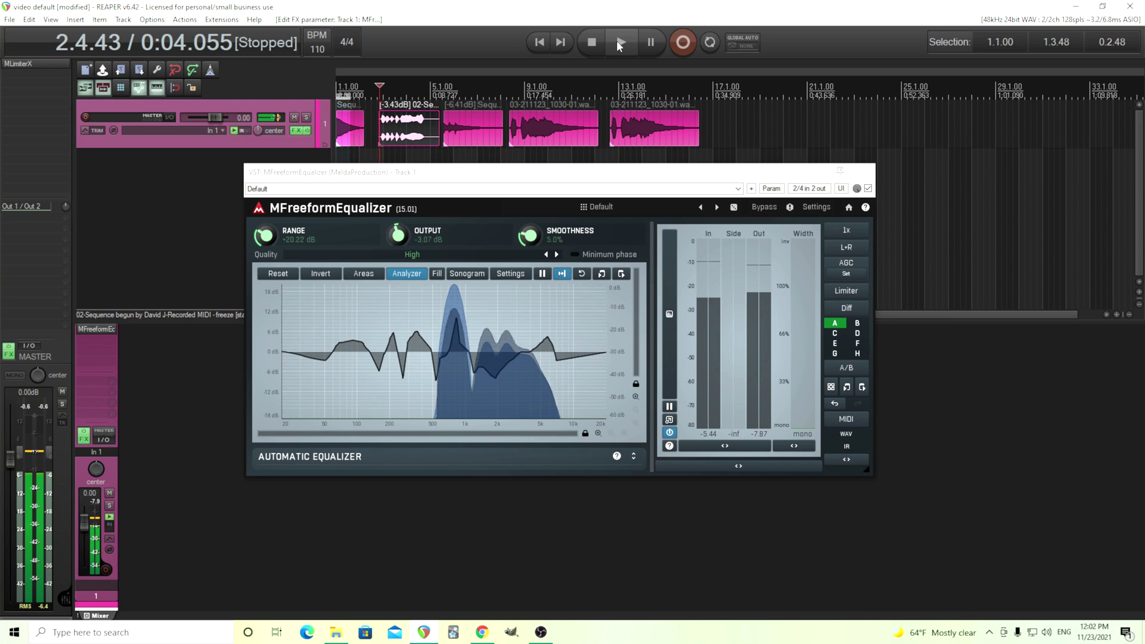
left_click(619, 43)
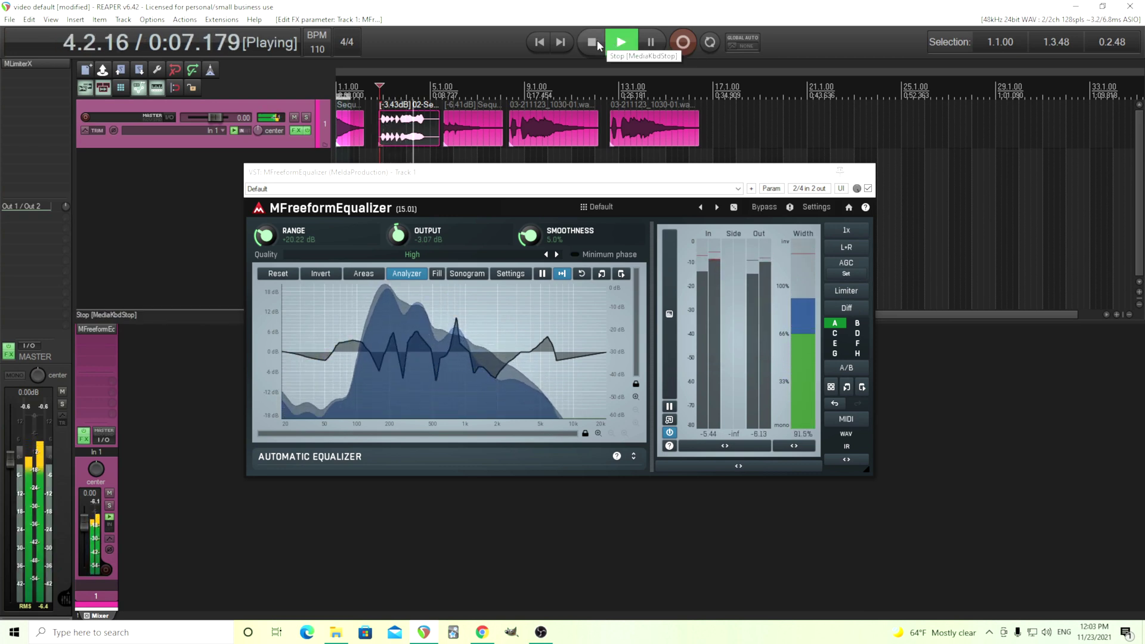
left_click(597, 43)
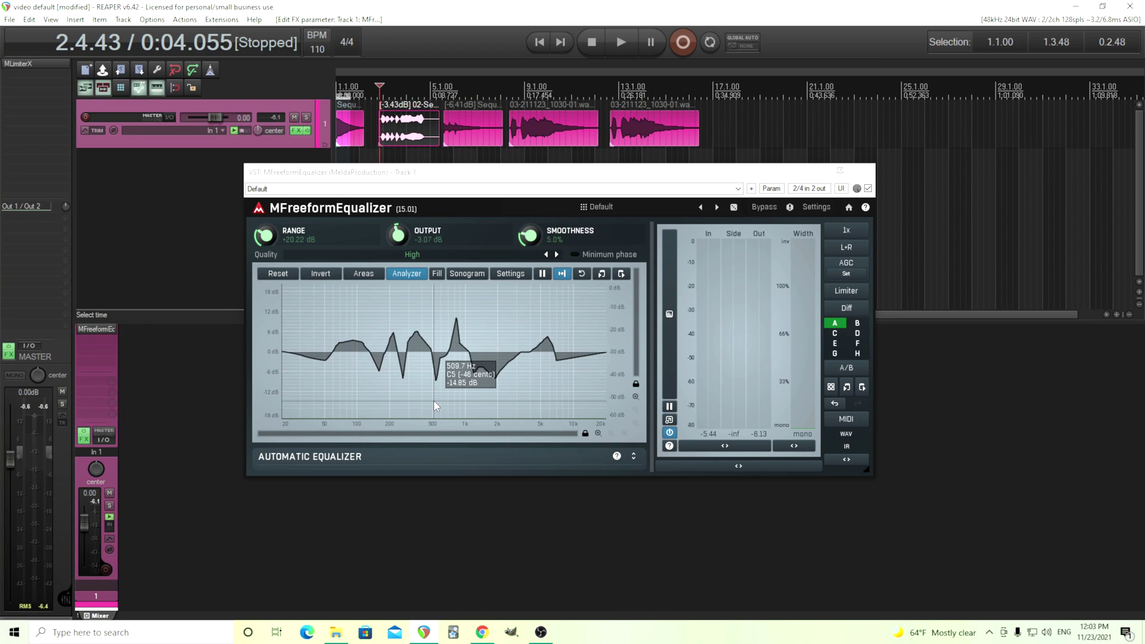
Step: Invert the EQ curve so peaks become dips and audition it
left_click(331, 268)
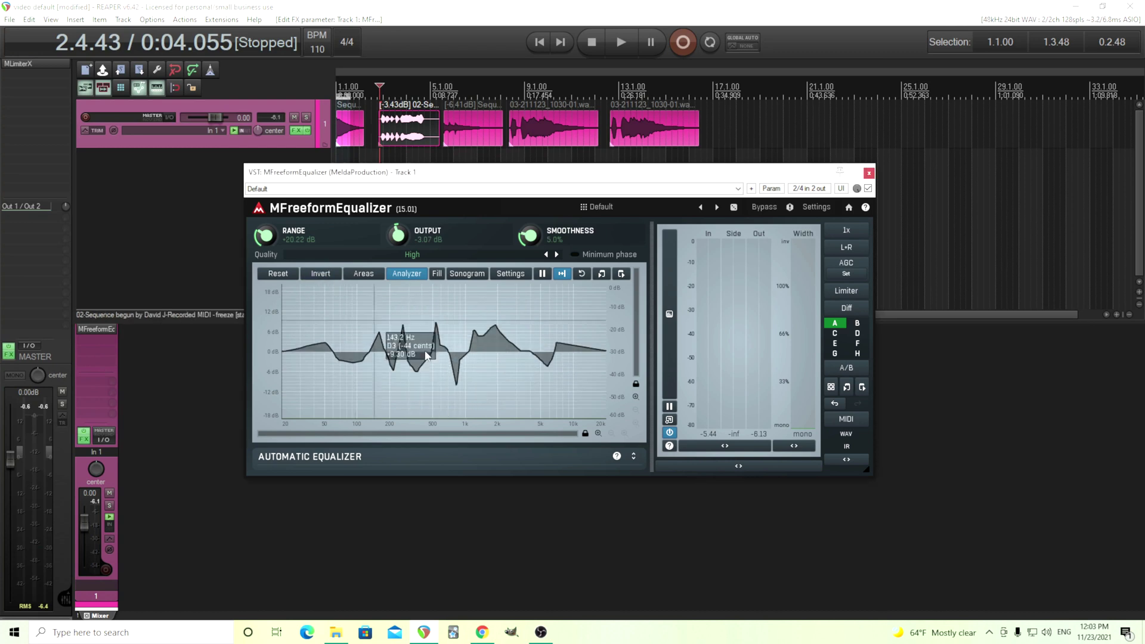
left_click(614, 42)
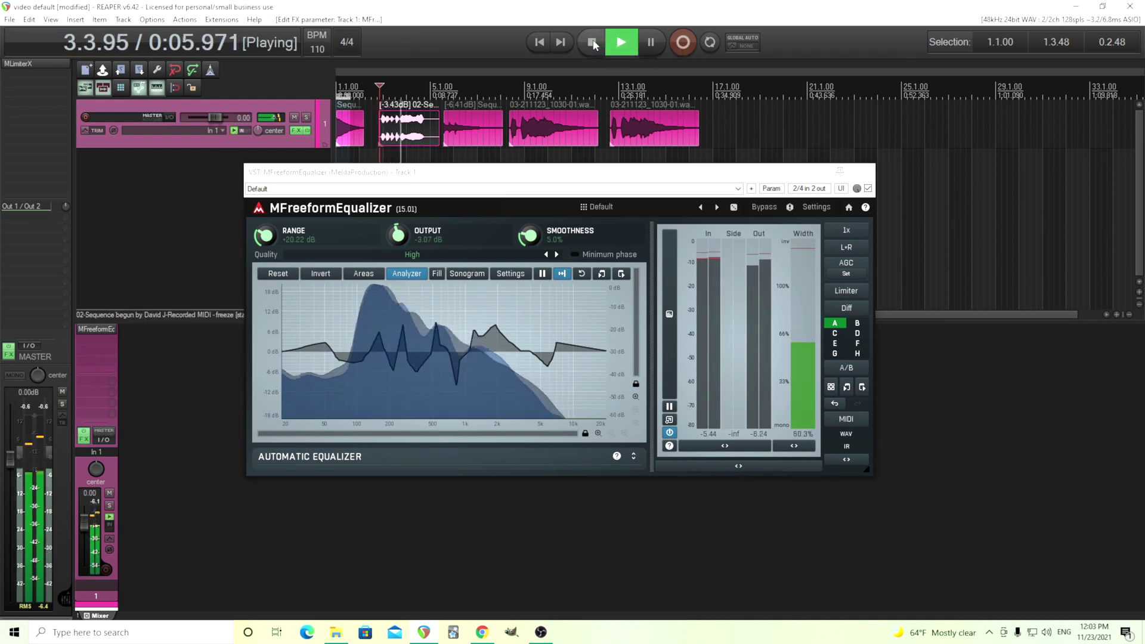
left_click(593, 43)
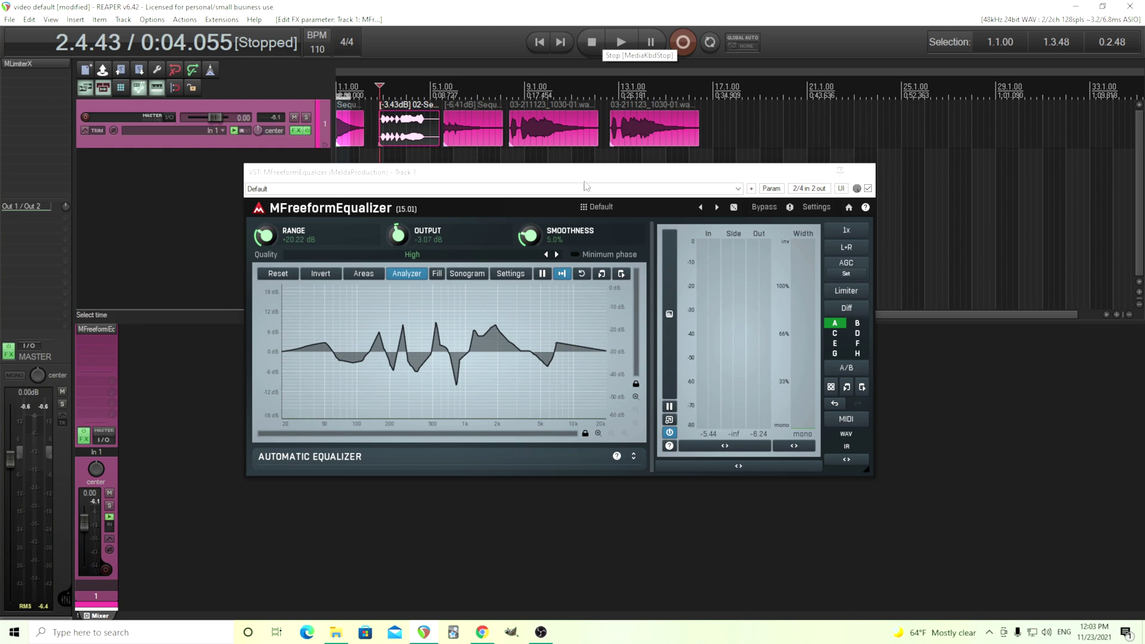
Step: Close the all-points properties and Reset the hand-drawn curve to a flat 0 dB line
right_click(493, 351)
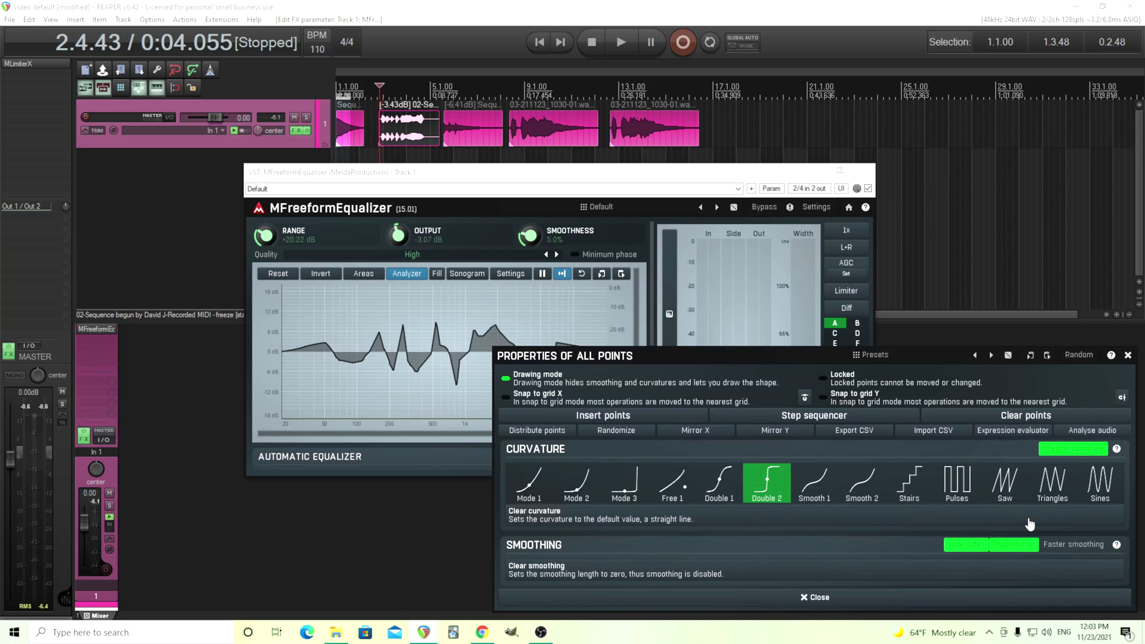
left_click(875, 595)
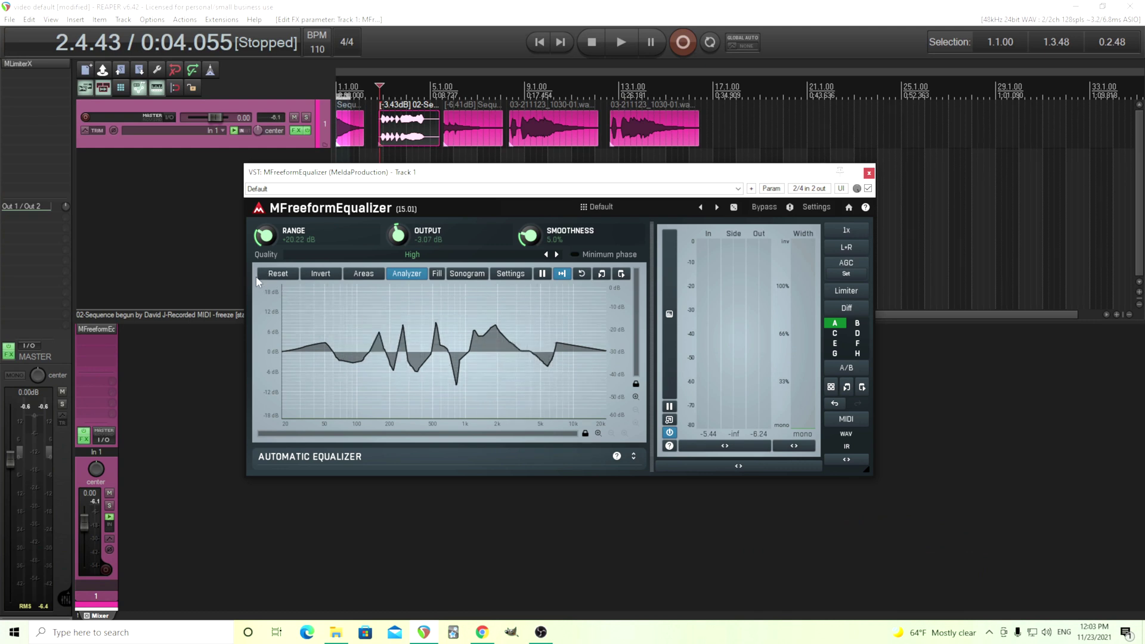
left_click(277, 274)
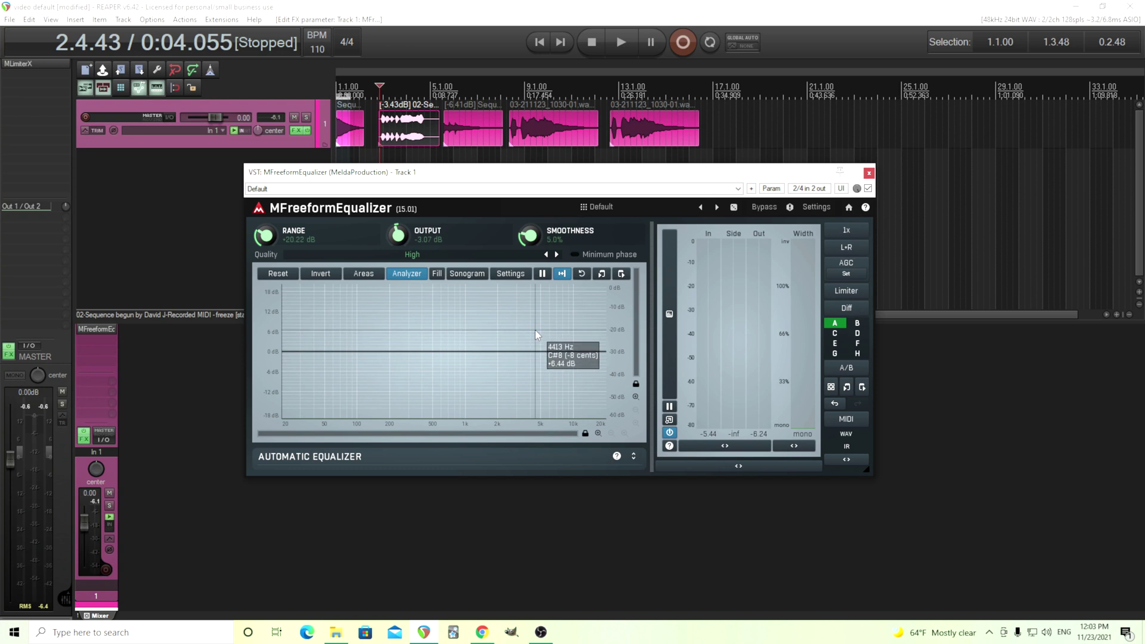
left_click(498, 259)
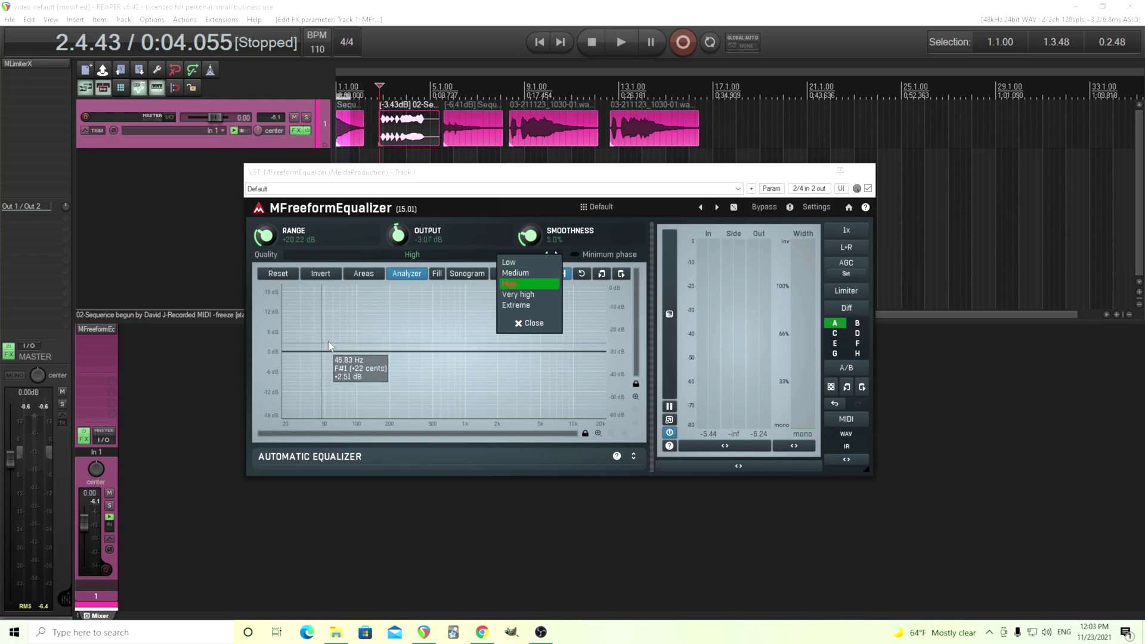
left_click(340, 355)
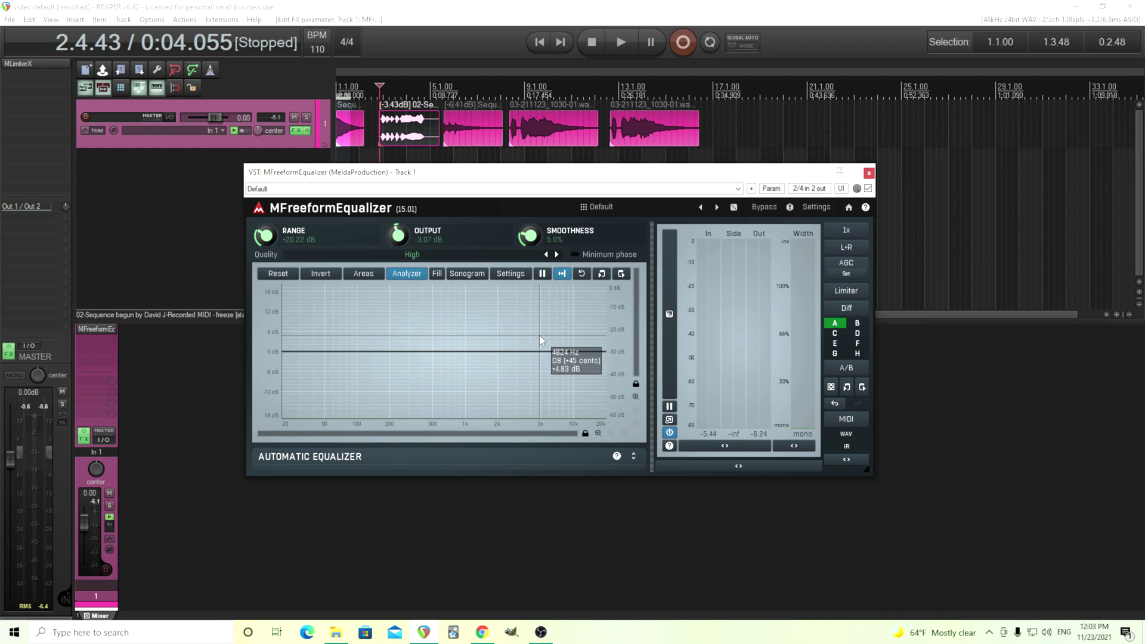
left_click(453, 257)
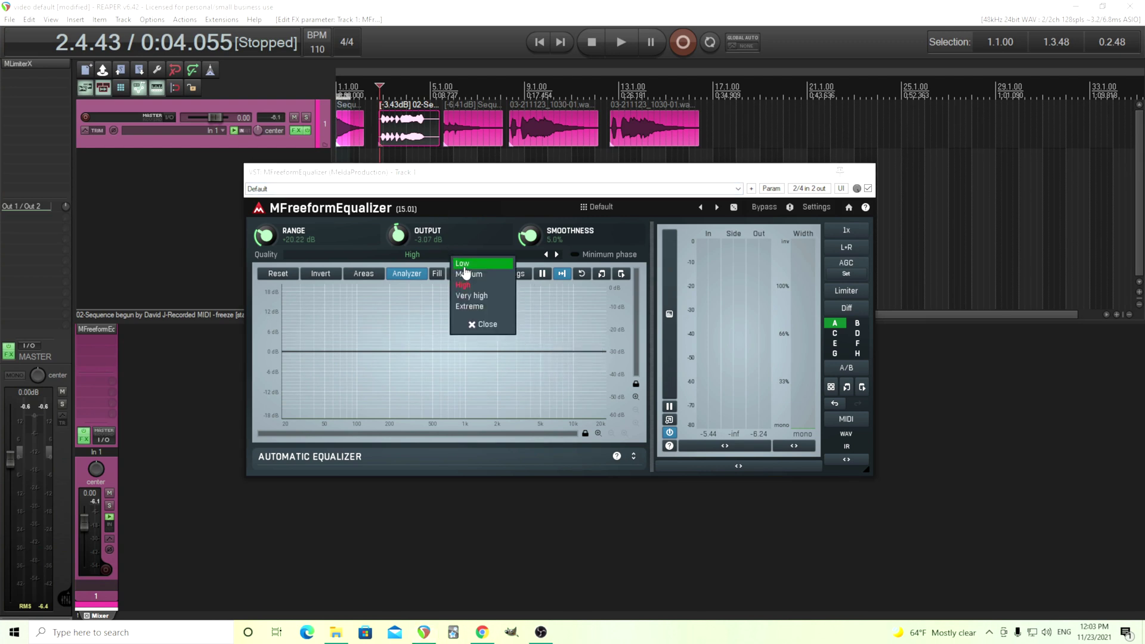
left_click(486, 306)
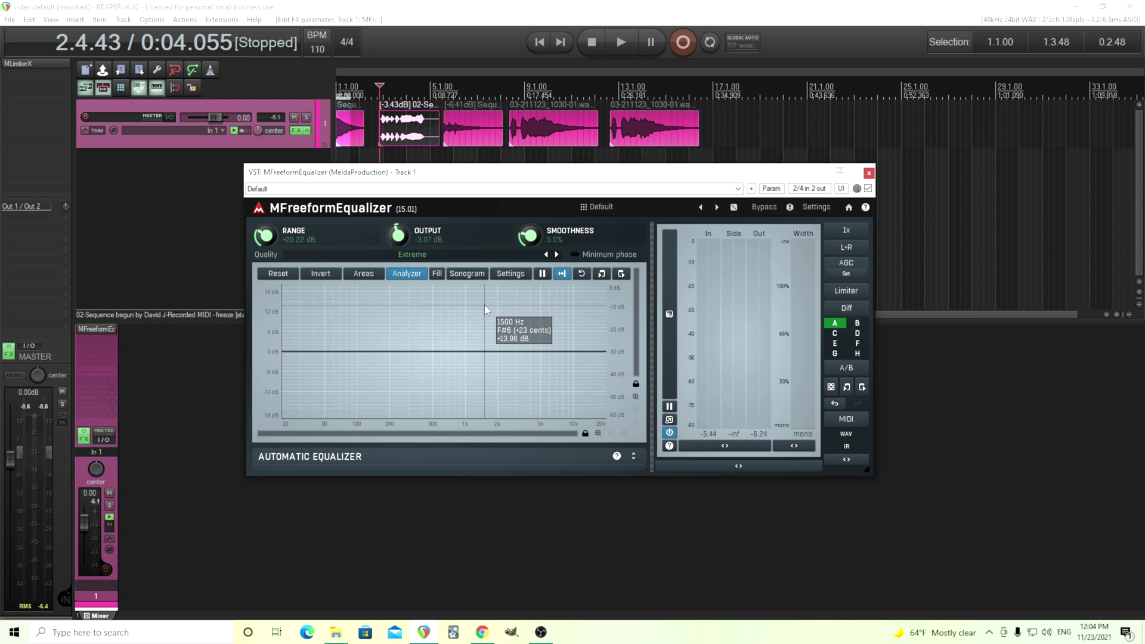
left_click(486, 254)
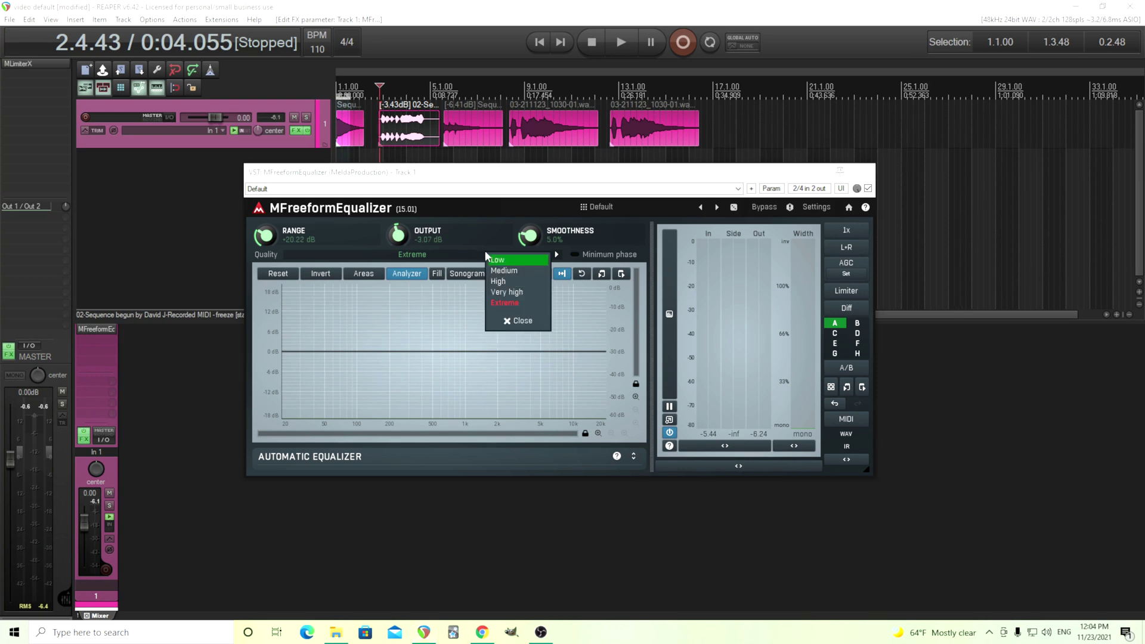
left_click(499, 282)
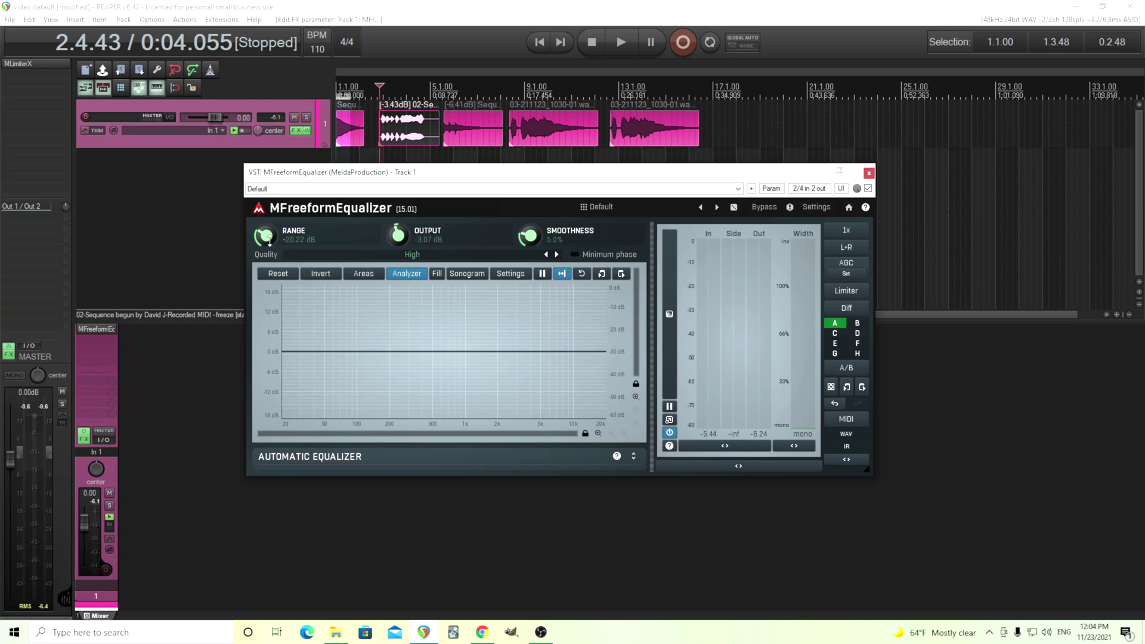
Step: Draw a V-shaped dip near 189 Hz, try lower and higher Range, then reset Range to +24 dB
scroll(270, 238, "up", 3)
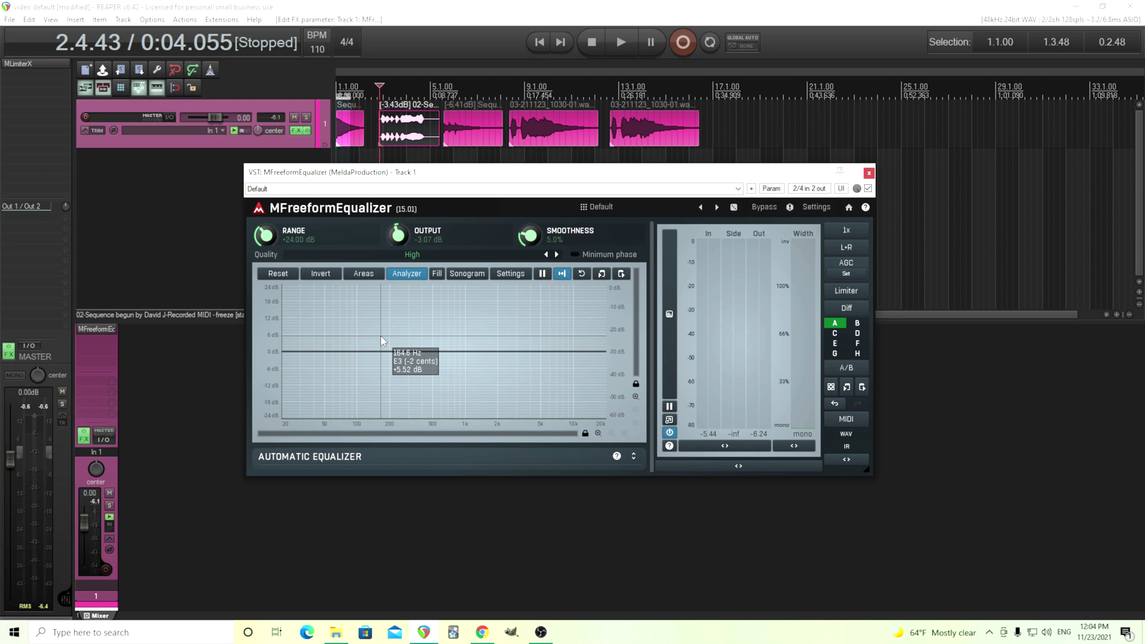
mouse_move(382, 340)
left_mouse_down()
mouse_move(389, 391)
mouse_move(388, 339)
mouse_move(396, 374)
mouse_move(401, 340)
mouse_move(401, 375)
mouse_move(389, 335)
mouse_move(397, 366)
mouse_move(408, 345)
mouse_move(414, 366)
mouse_move(417, 343)
mouse_move(425, 367)
left_mouse_up()
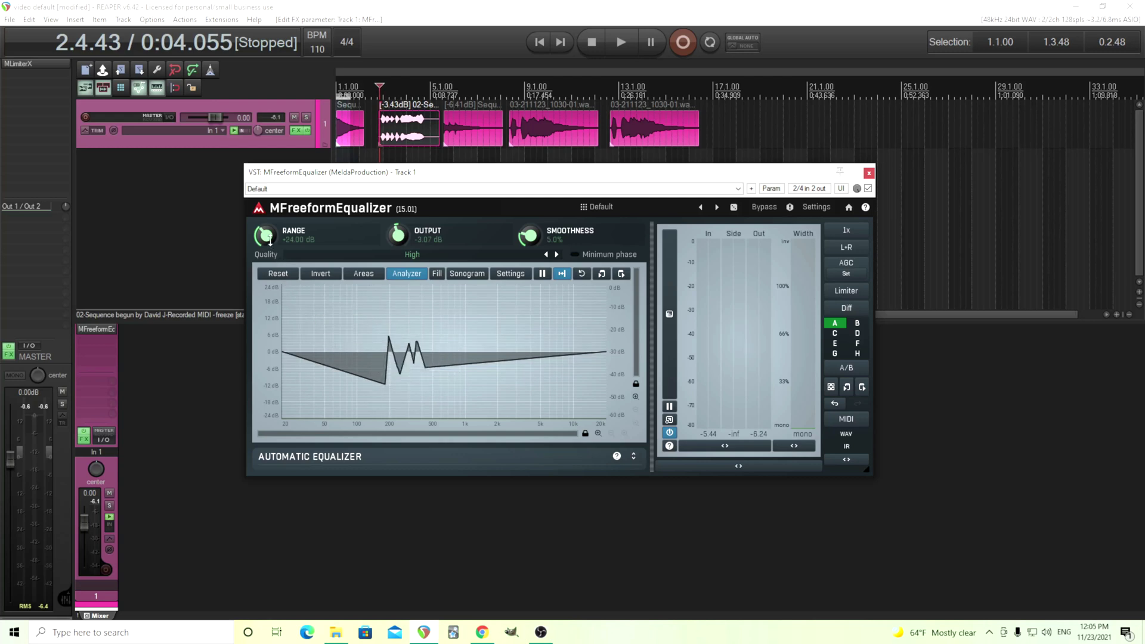
left_click_drag(270, 240, 270, 274)
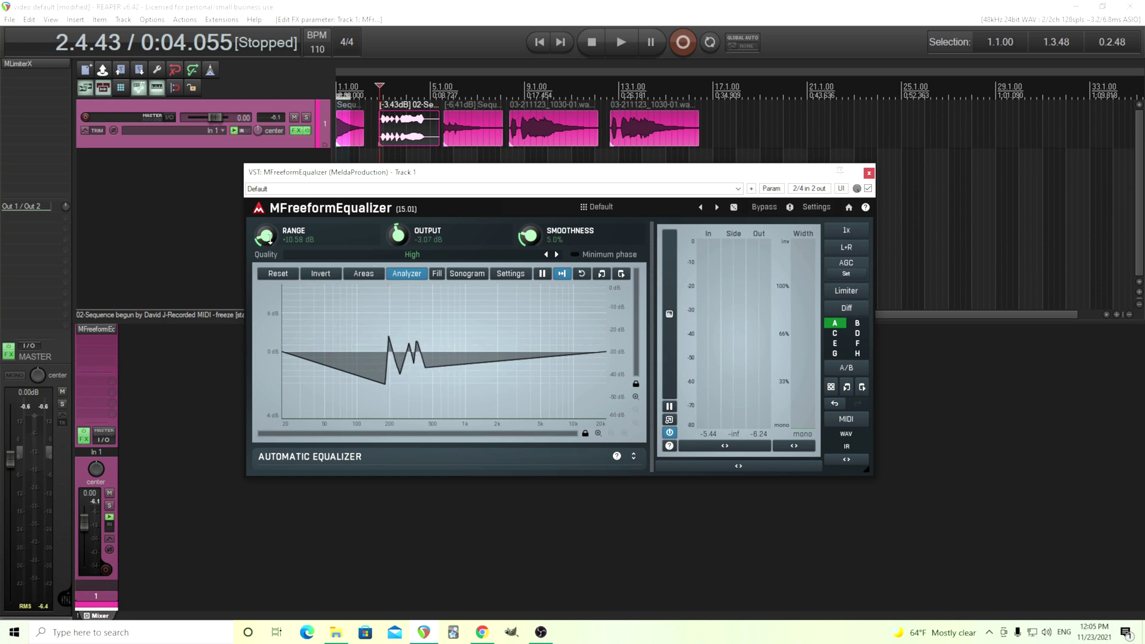
mouse_move(266, 236)
left_mouse_down()
mouse_move(265, 200)
mouse_move(272, 226)
left_mouse_up()
double_click(272, 226)
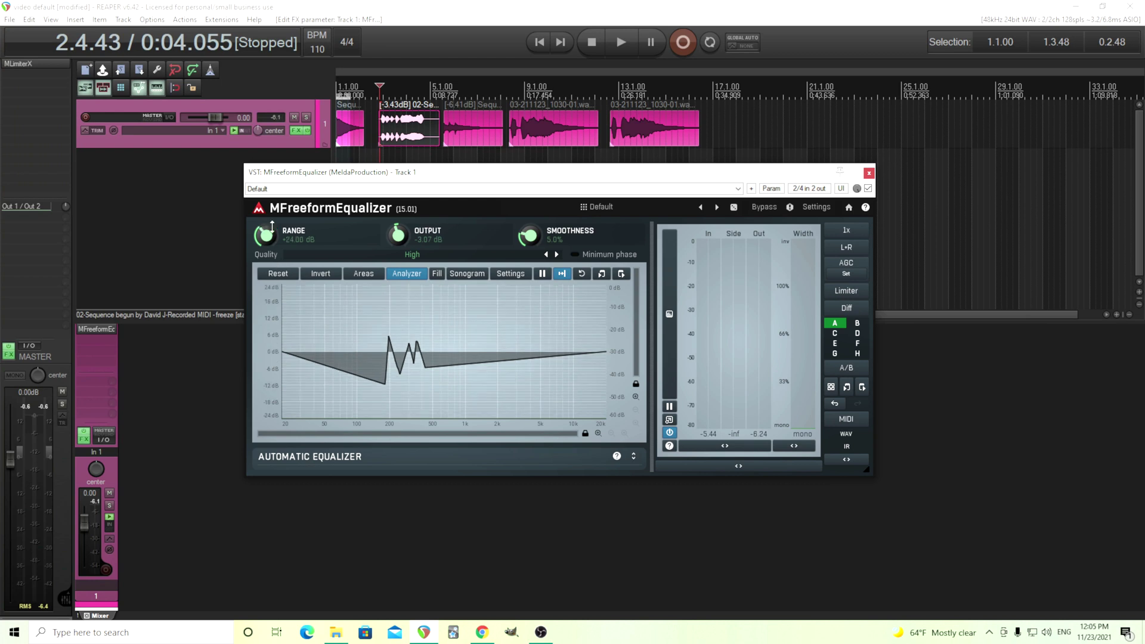
Step: Play the cut at reduced and boosted Range, then turn Range down and reset it to +24 dB
left_click(624, 45)
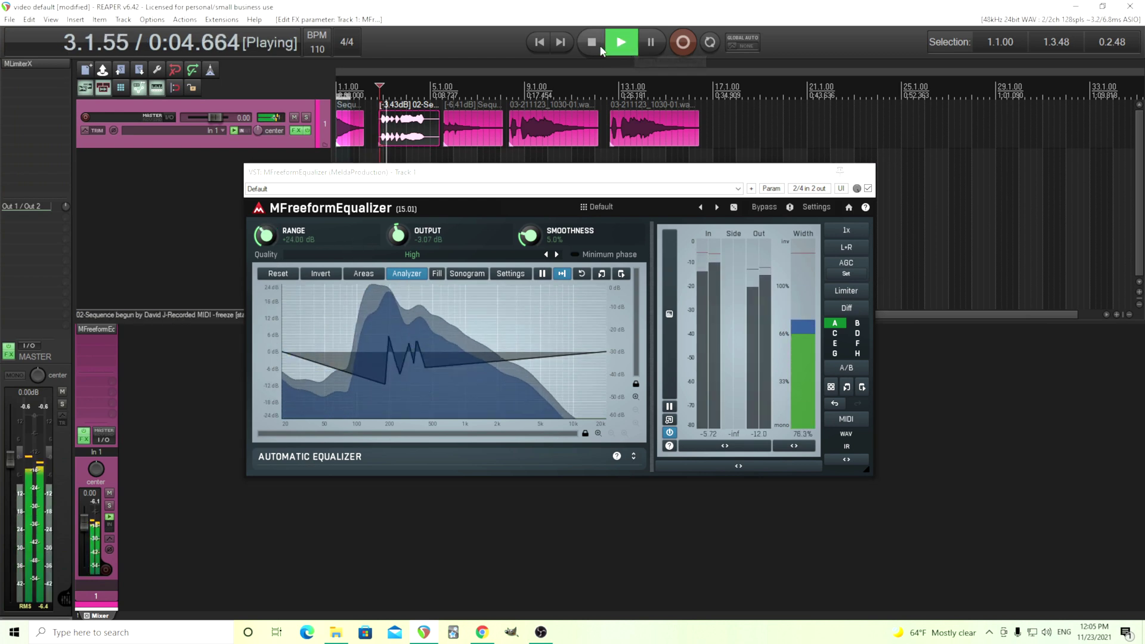
left_click(601, 49)
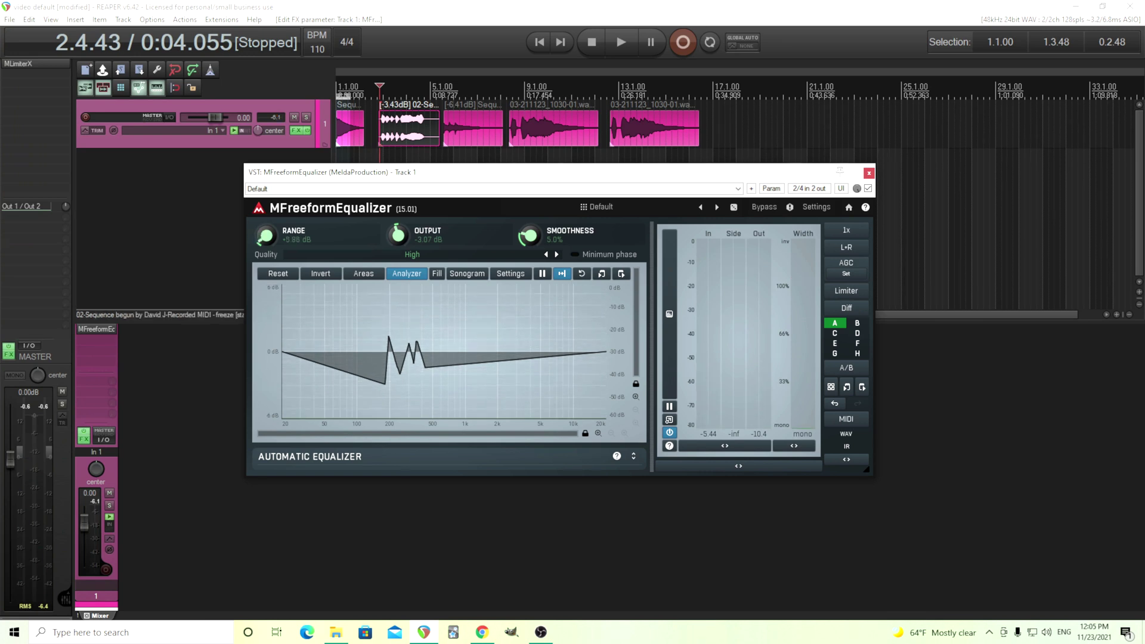
left_click(620, 53)
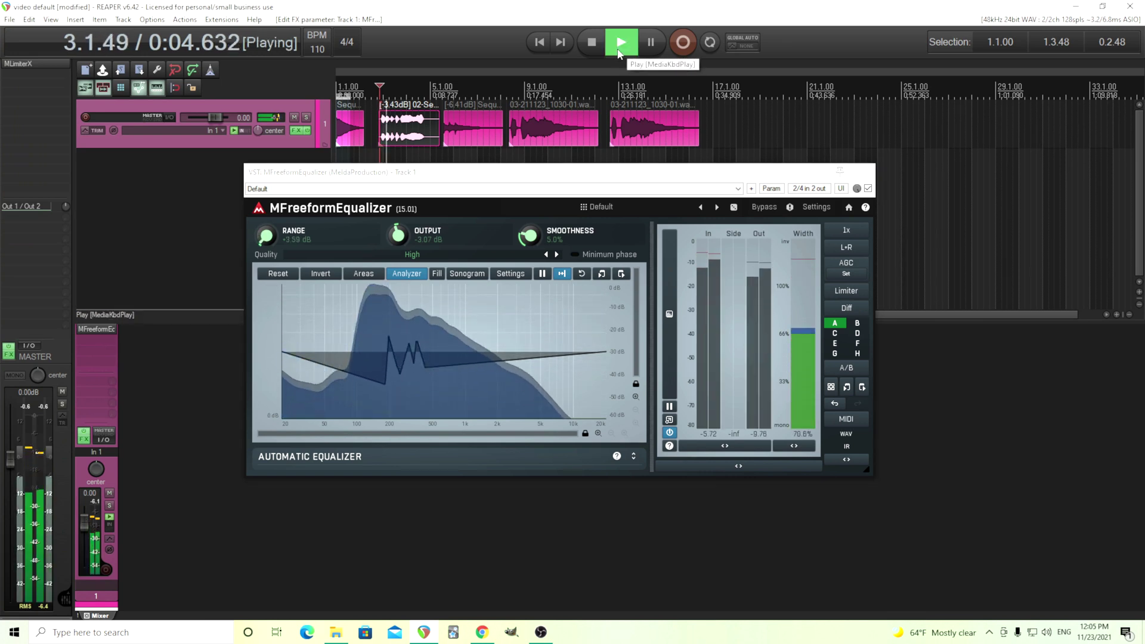
left_click(594, 47)
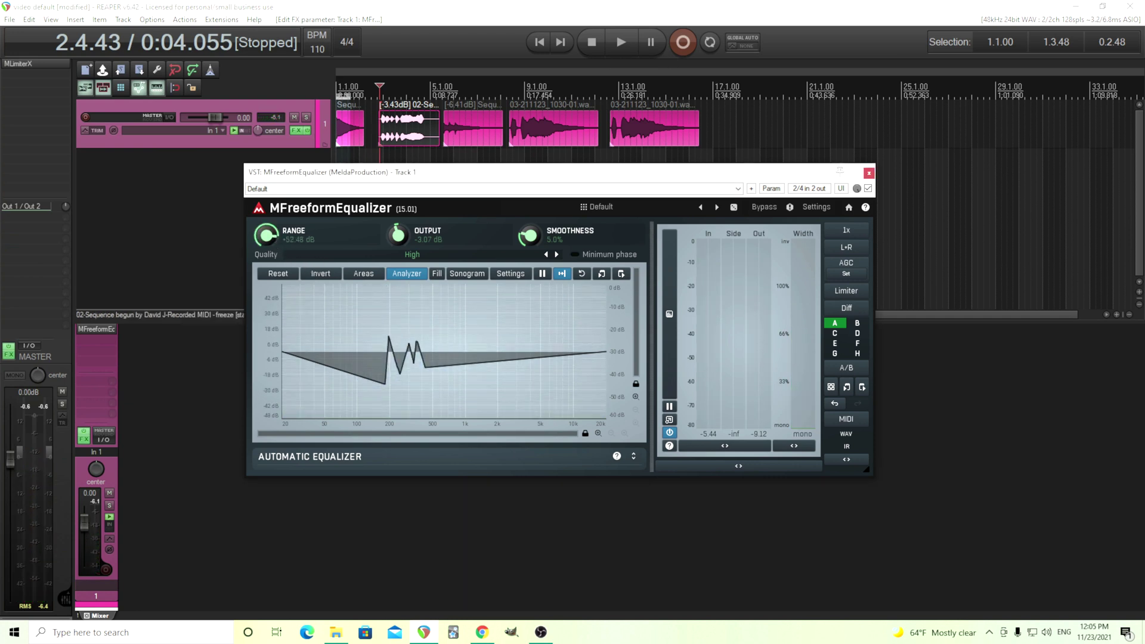
left_click(623, 42)
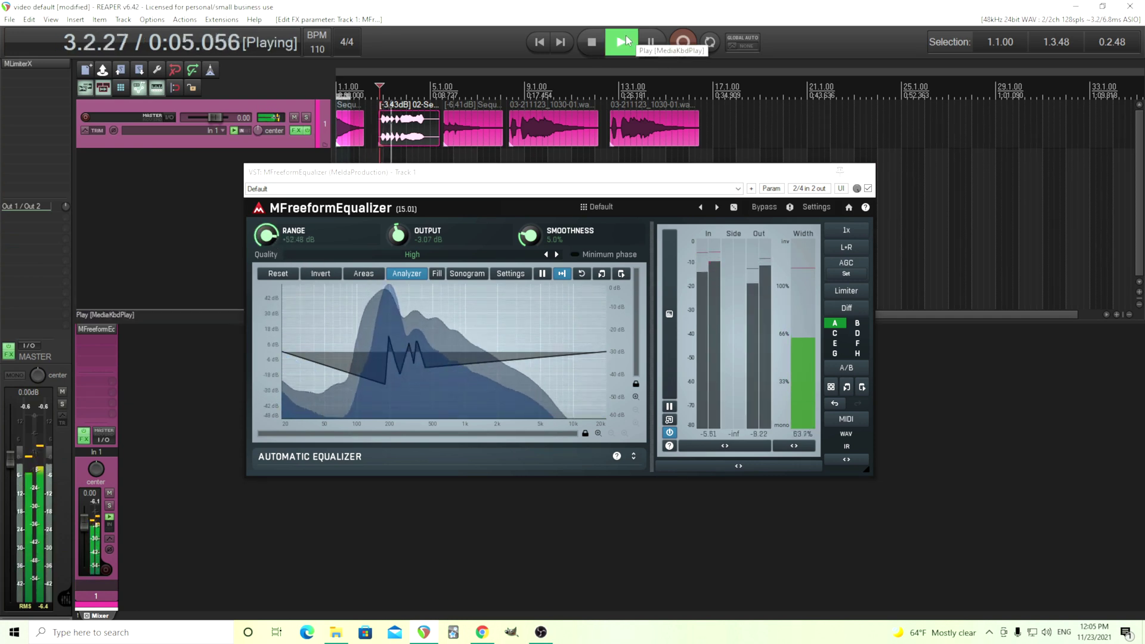
left_click(594, 44)
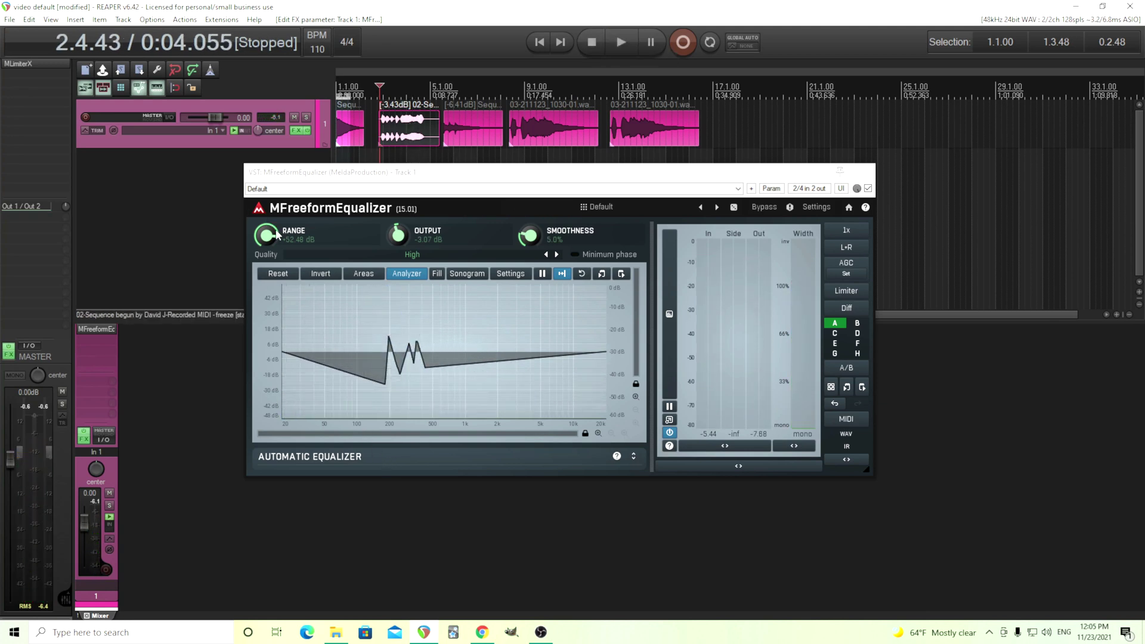
left_click_drag(266, 235, 266, 263)
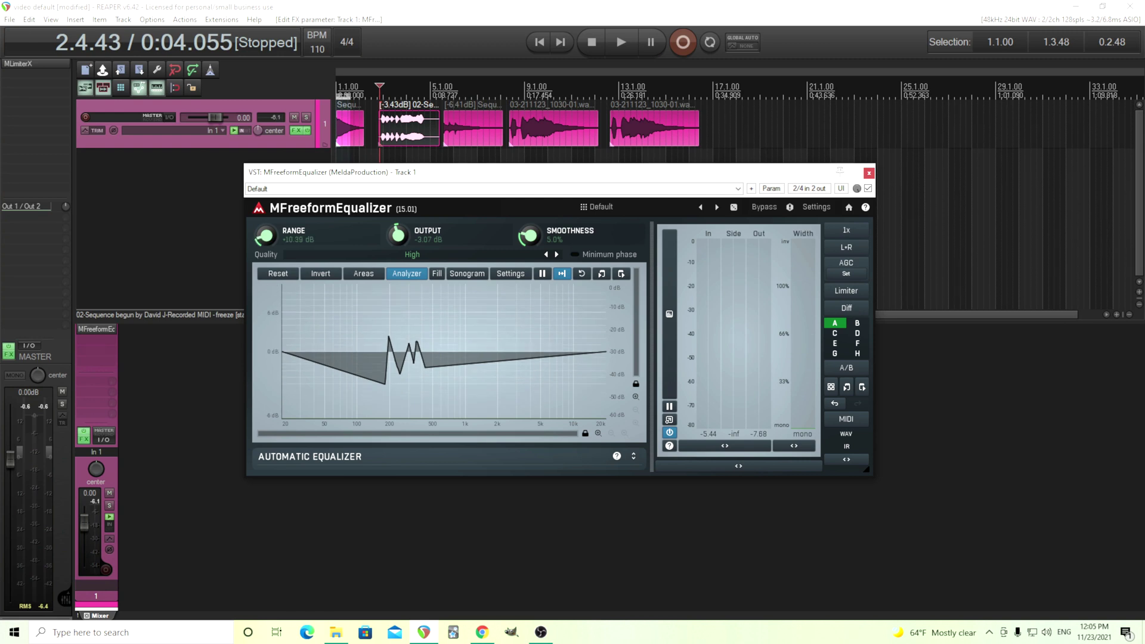
double_click(276, 229)
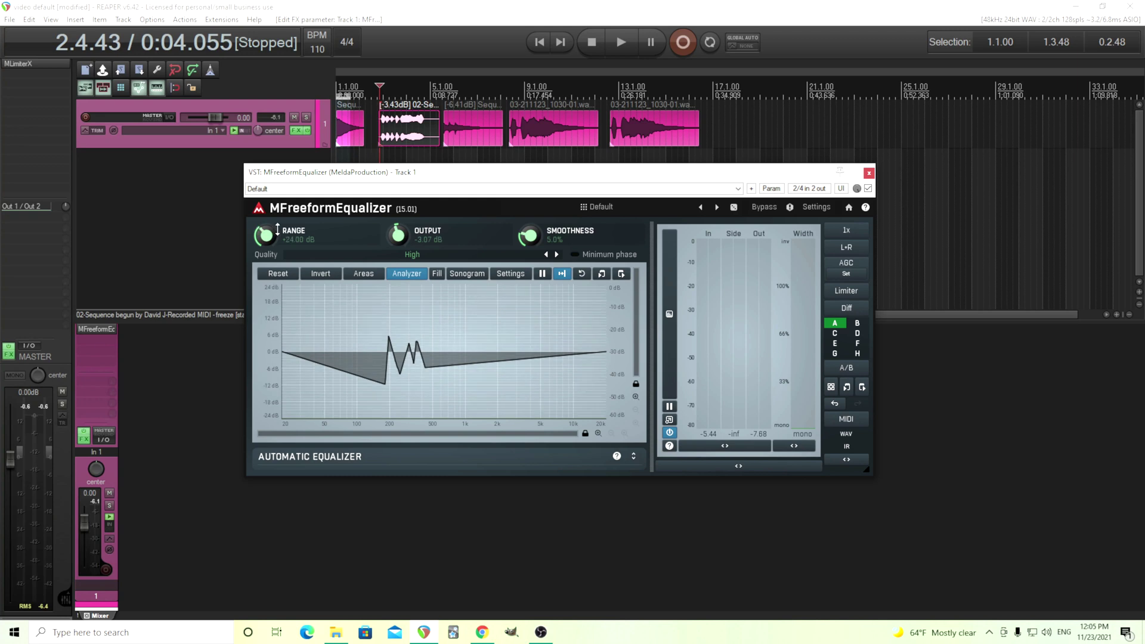
left_click(277, 274)
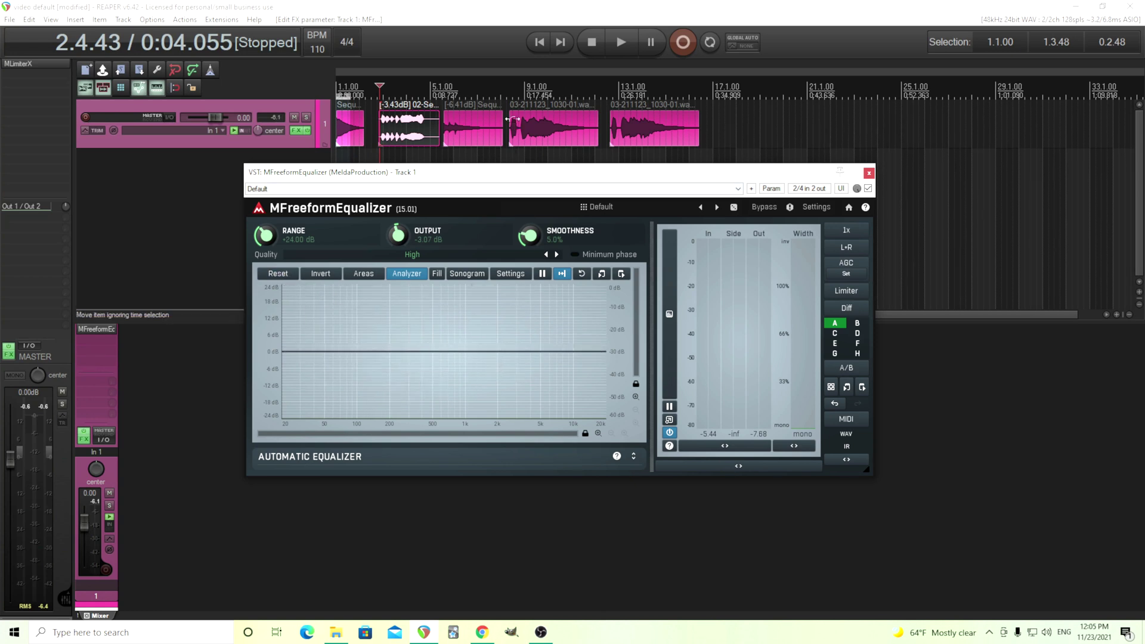
left_click(506, 129)
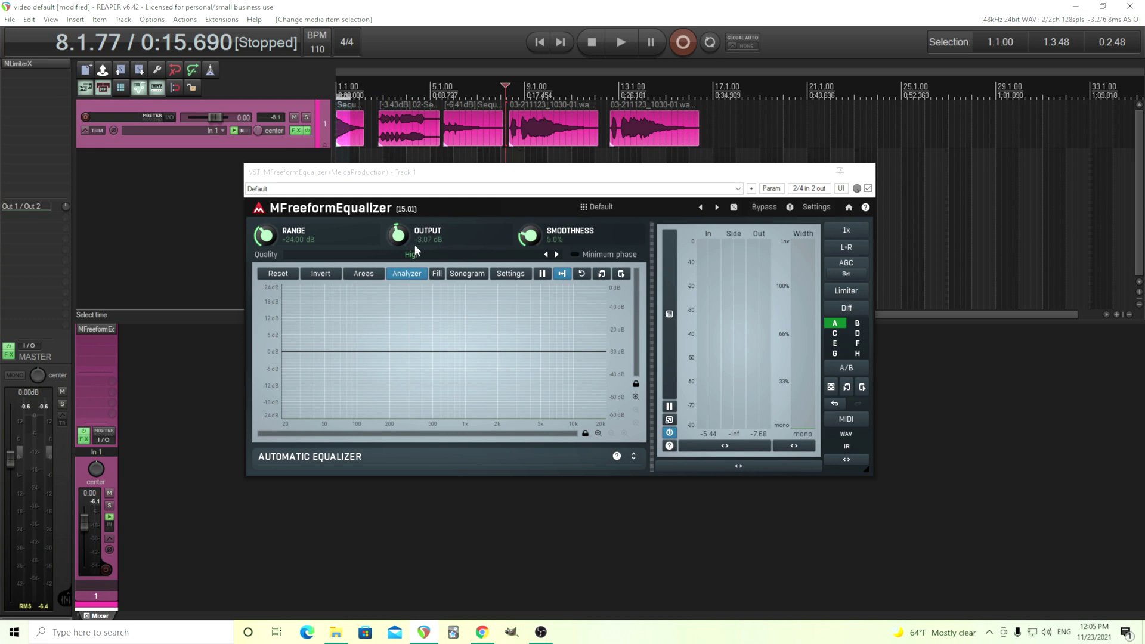
double_click(400, 235)
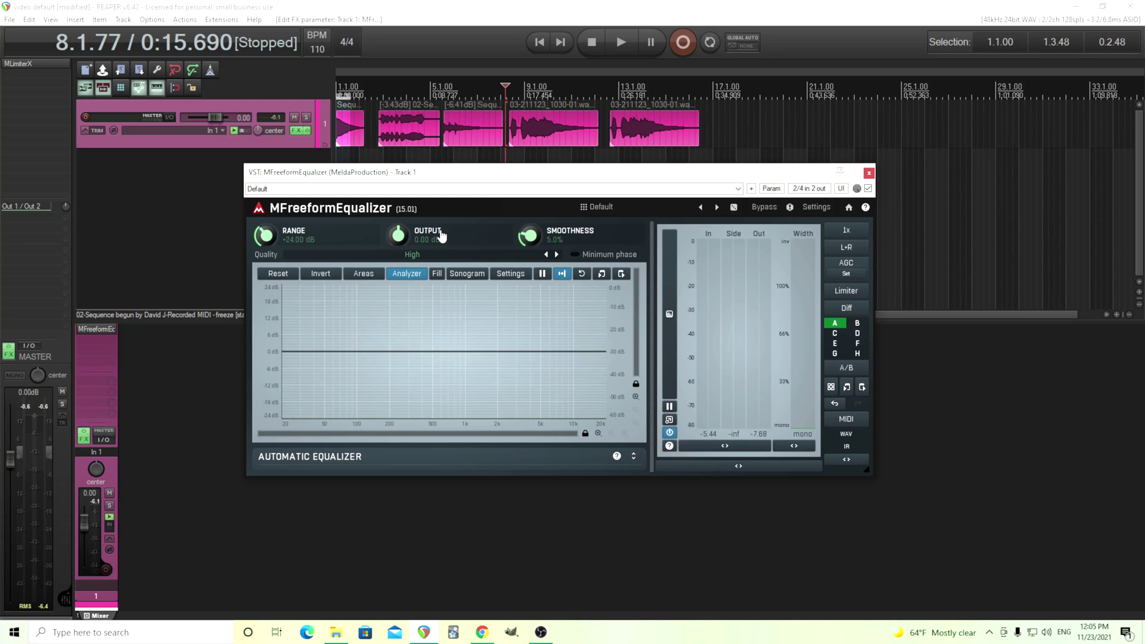
left_click(621, 55)
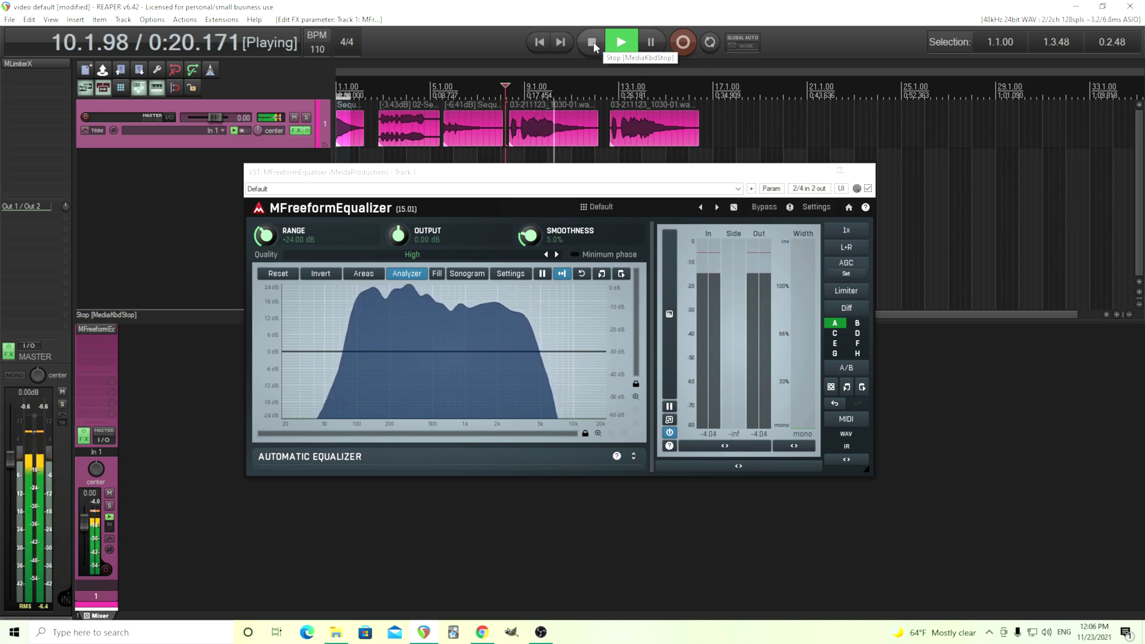
left_click(595, 47)
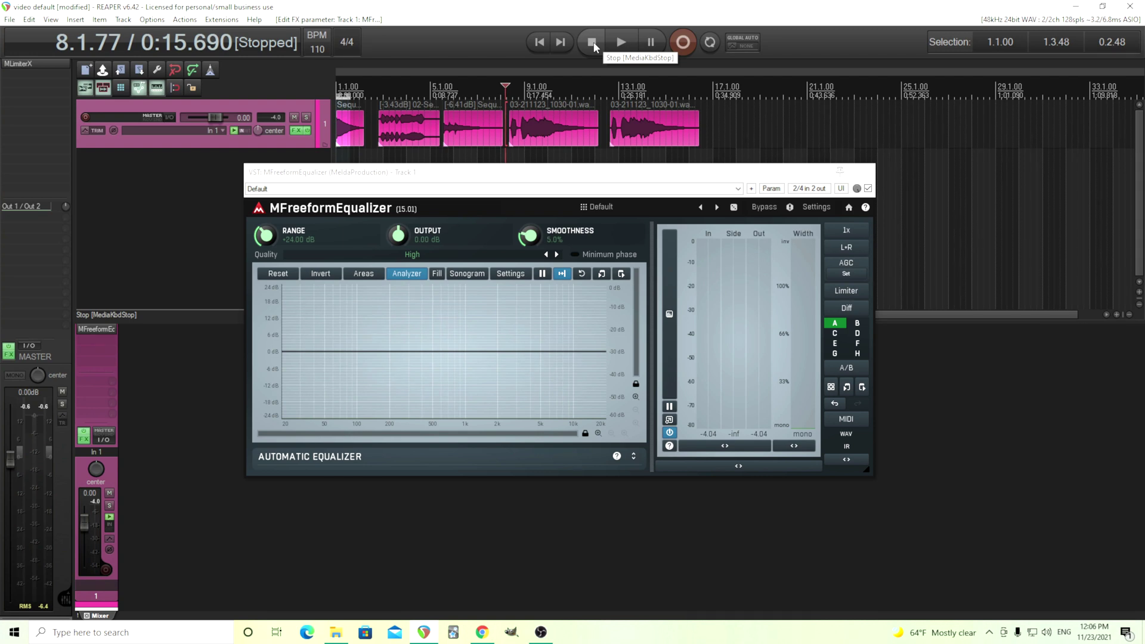
left_click(607, 76)
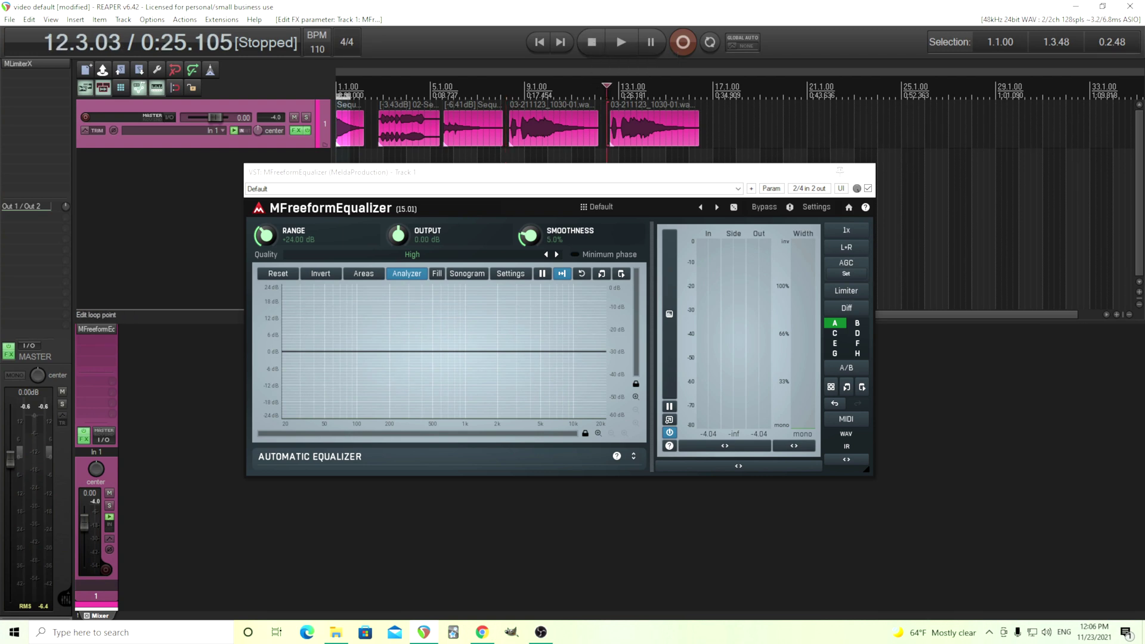
left_click(624, 47)
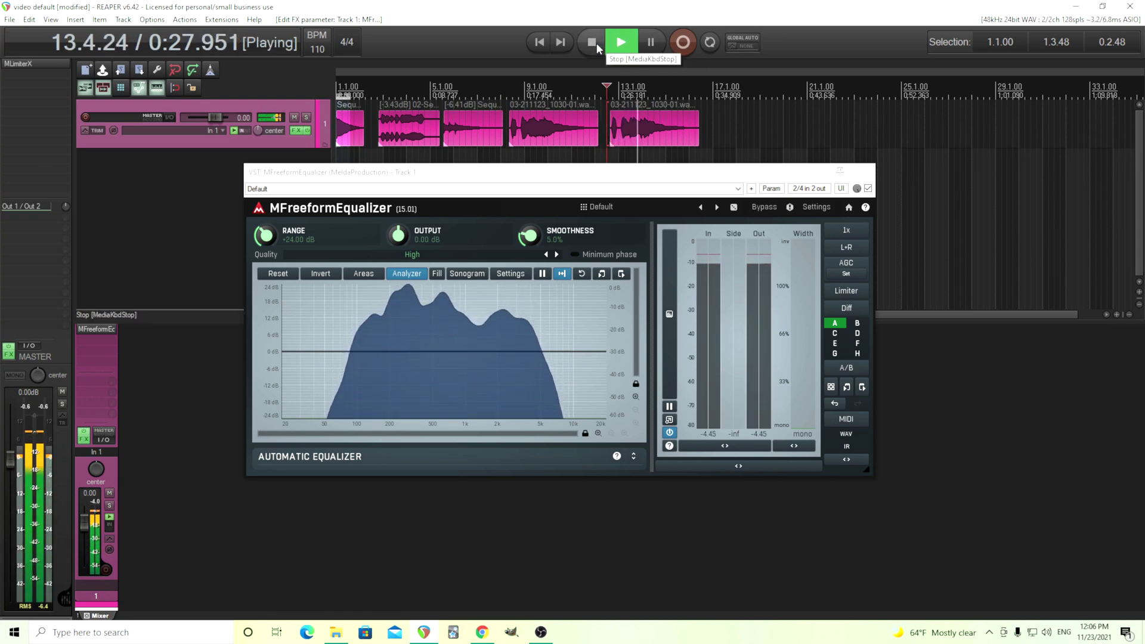
left_click(597, 48)
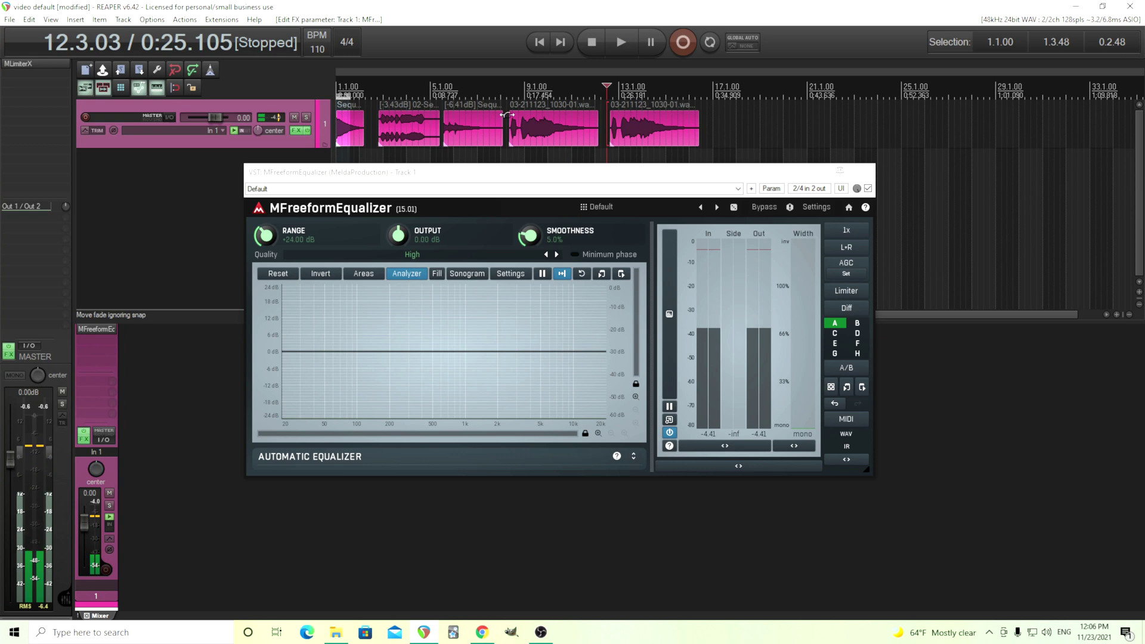
left_click(506, 83)
left_click(621, 42)
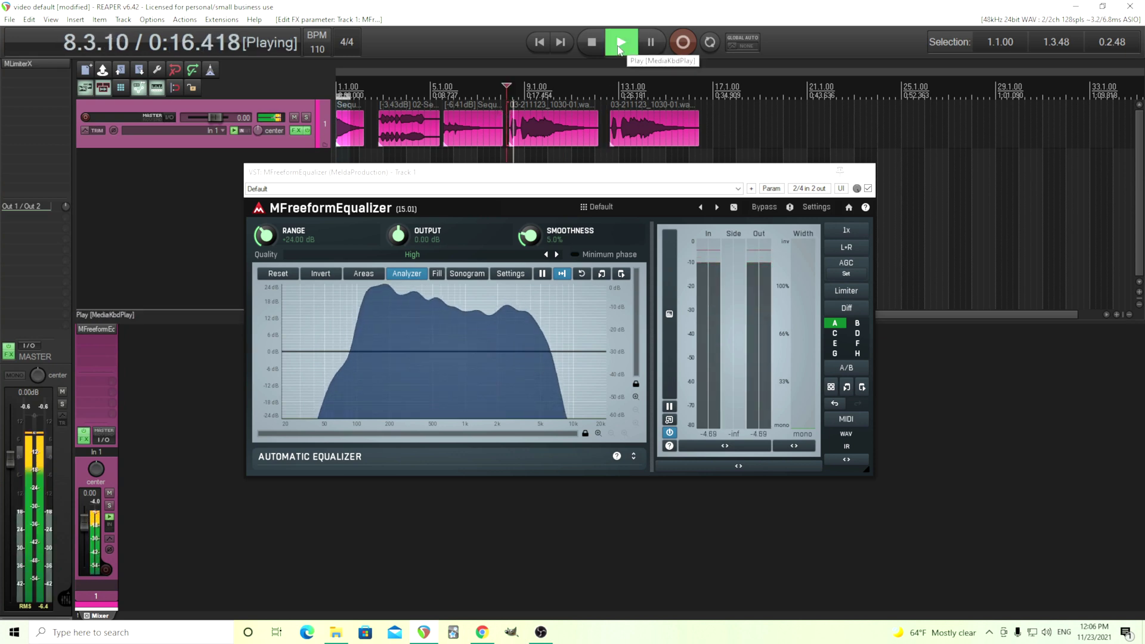
left_click(597, 41)
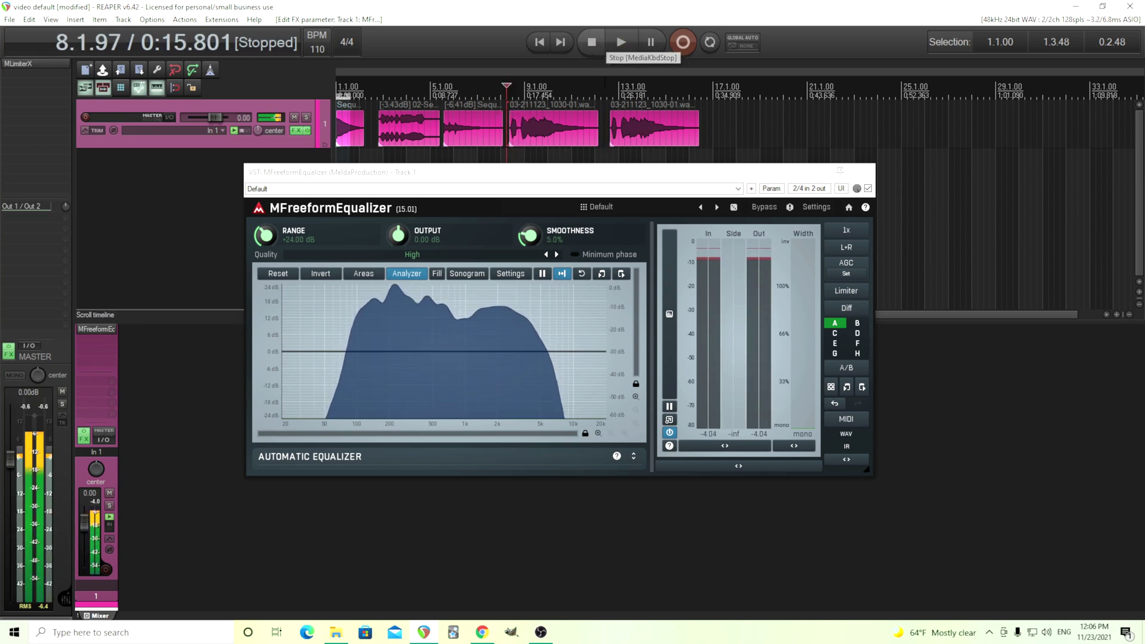
left_click(607, 87)
left_click(619, 43)
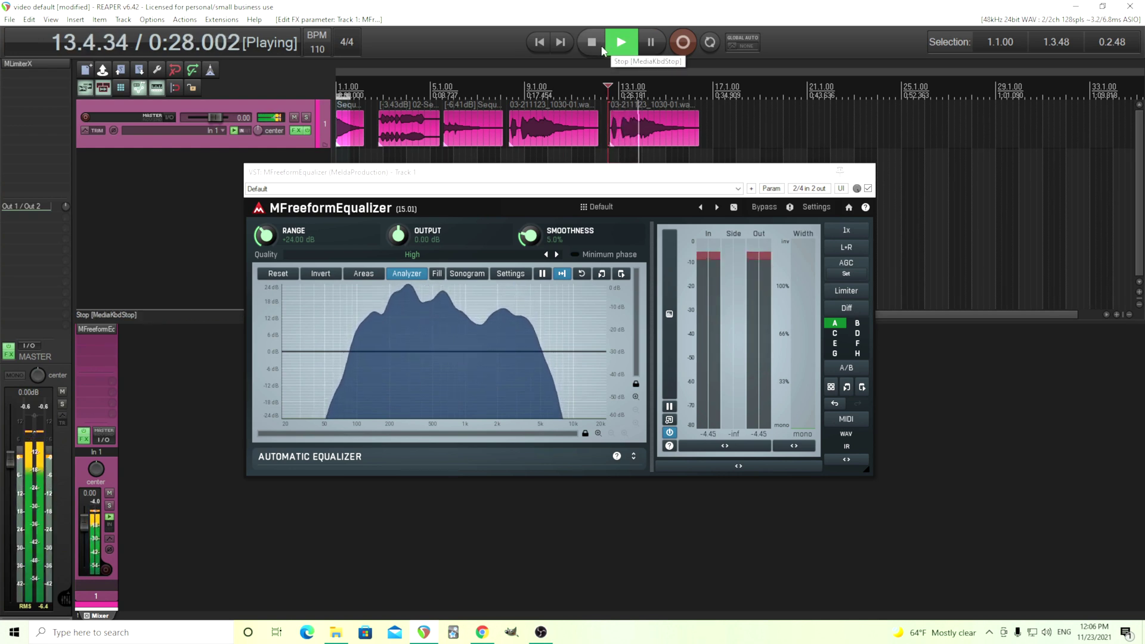
left_click(601, 46)
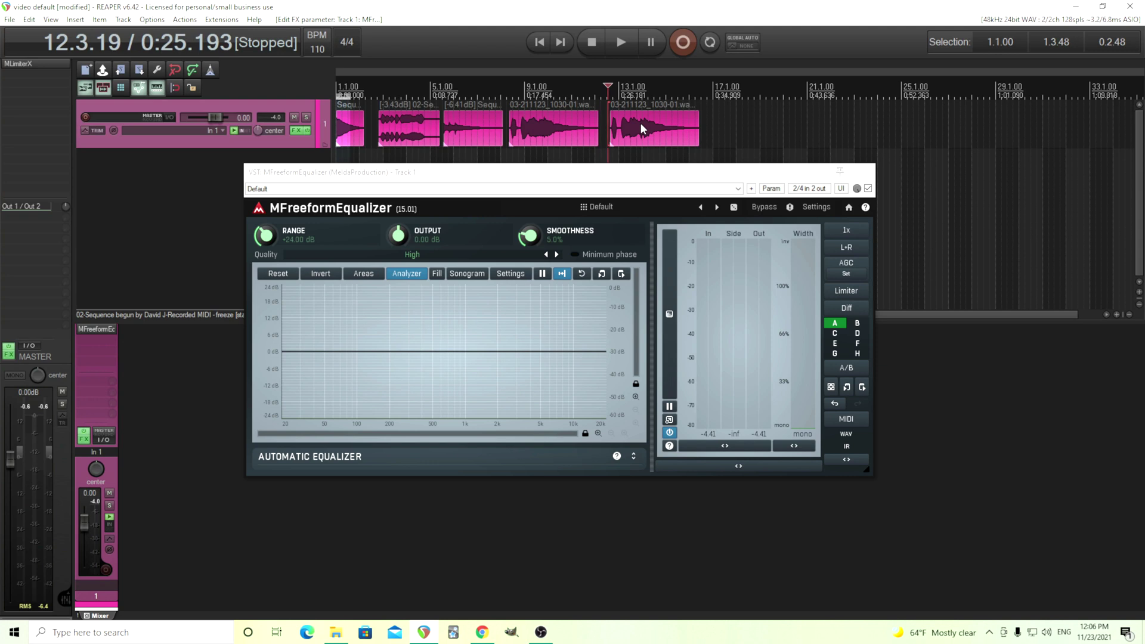
Step: Select the third guitar recording and expand the Automatic Equalizer panel
left_click(640, 134)
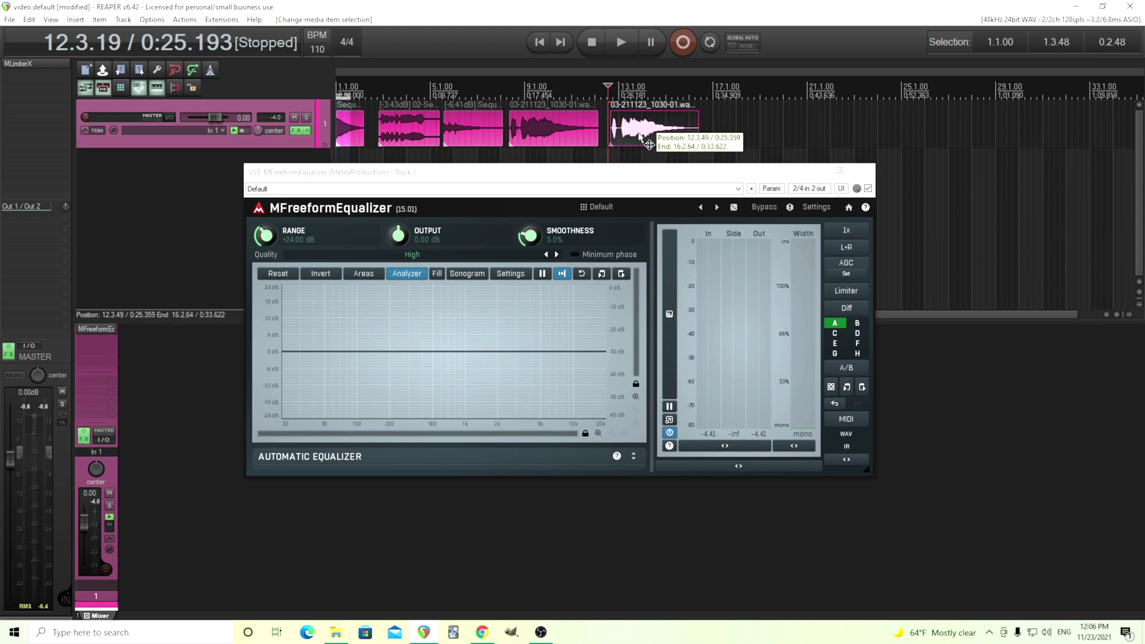
left_click(555, 138)
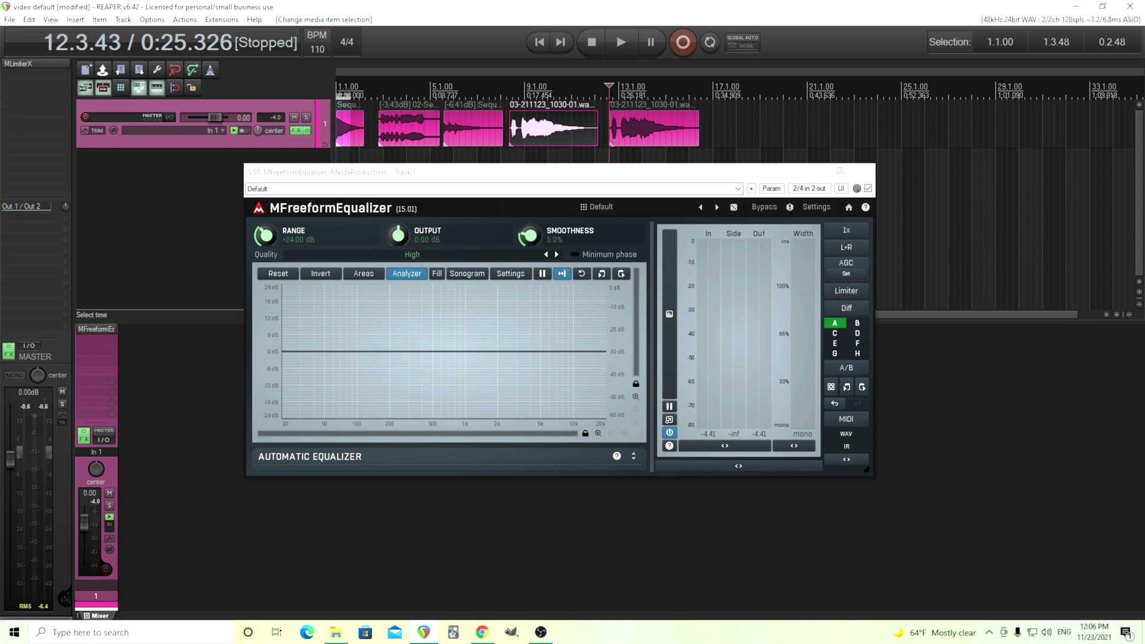
left_click(634, 457)
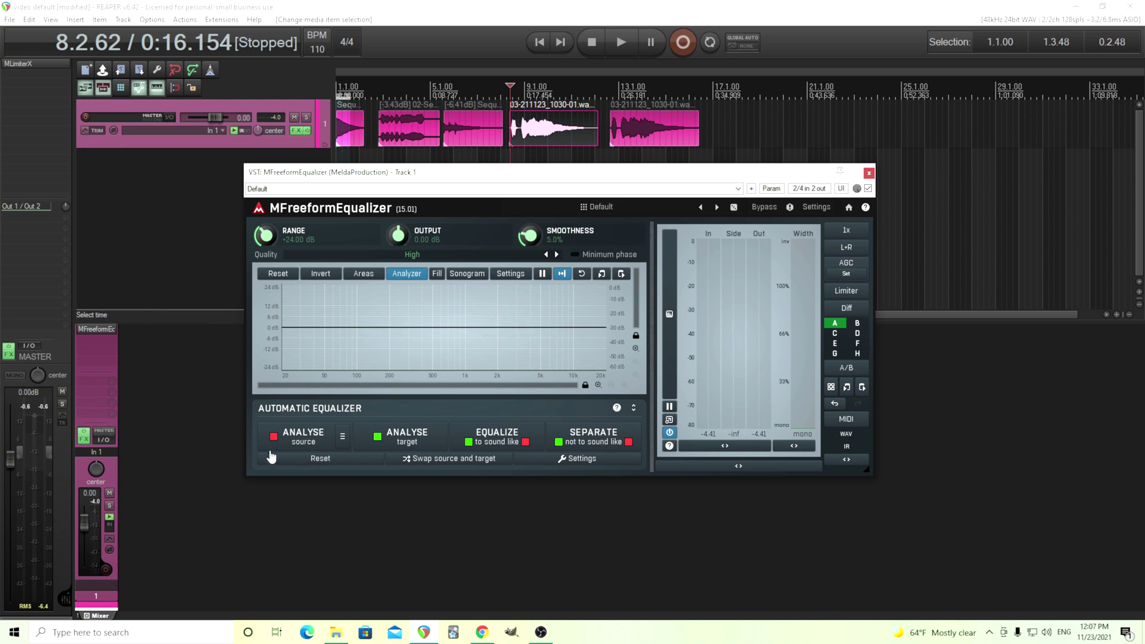
Step: Capture the third guitar recording's spectrum as the ANALYSE source during playback
left_click(301, 433)
left_click(615, 50)
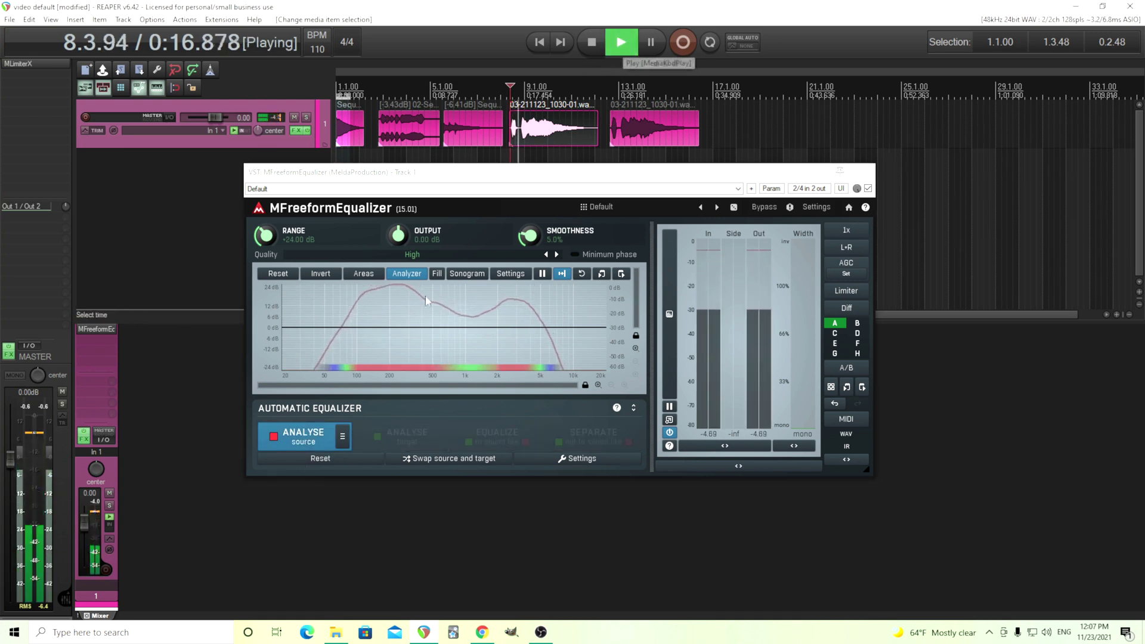
left_click(309, 438)
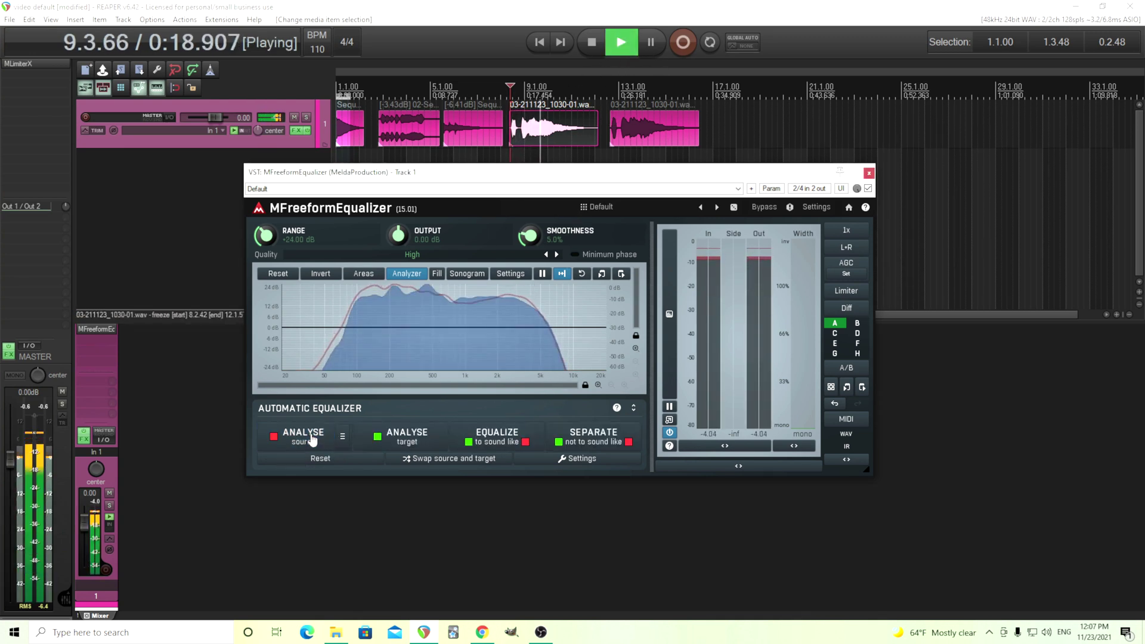
left_click(592, 41)
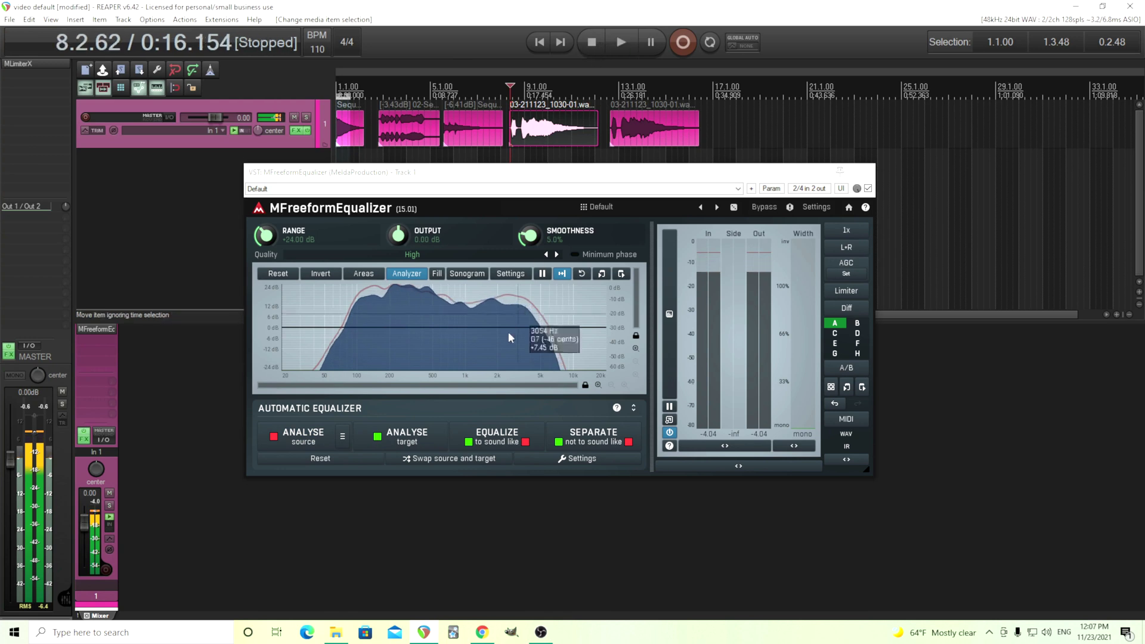
Step: Select the last recording and capture its spectrum as the ANALYSE target
left_click(612, 128)
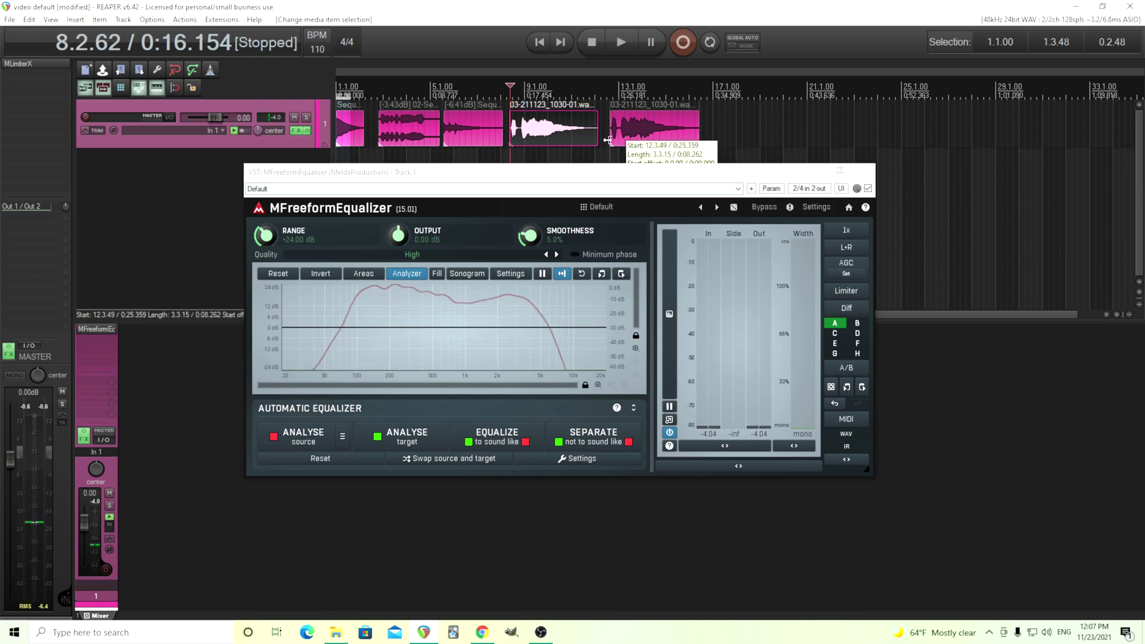
left_click(418, 441)
key("space")
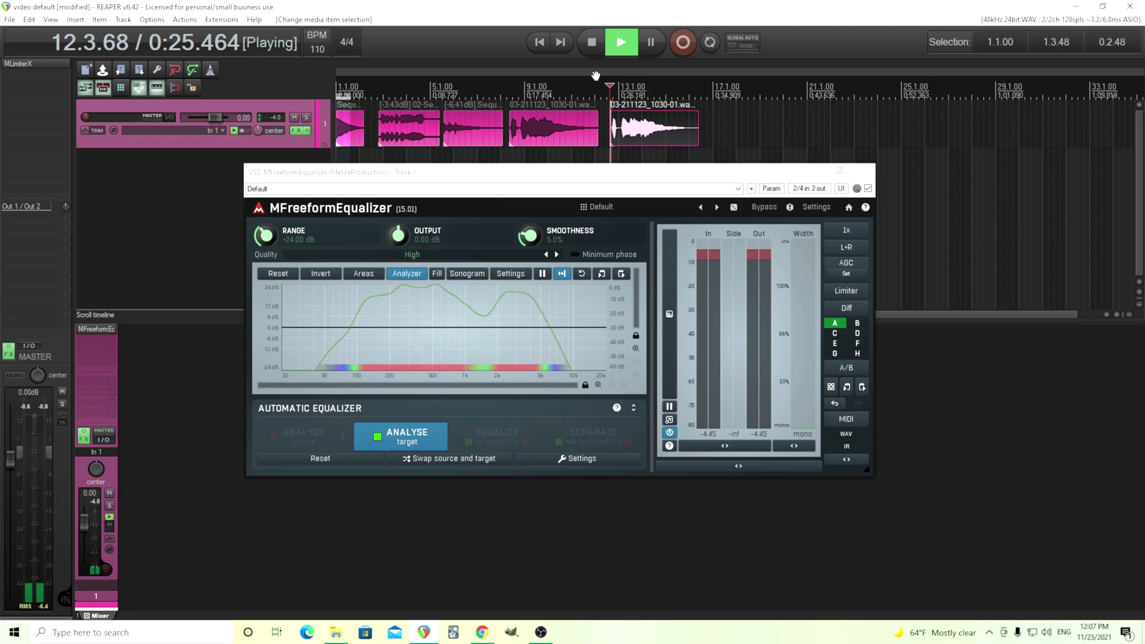
left_click(420, 442)
key("space")
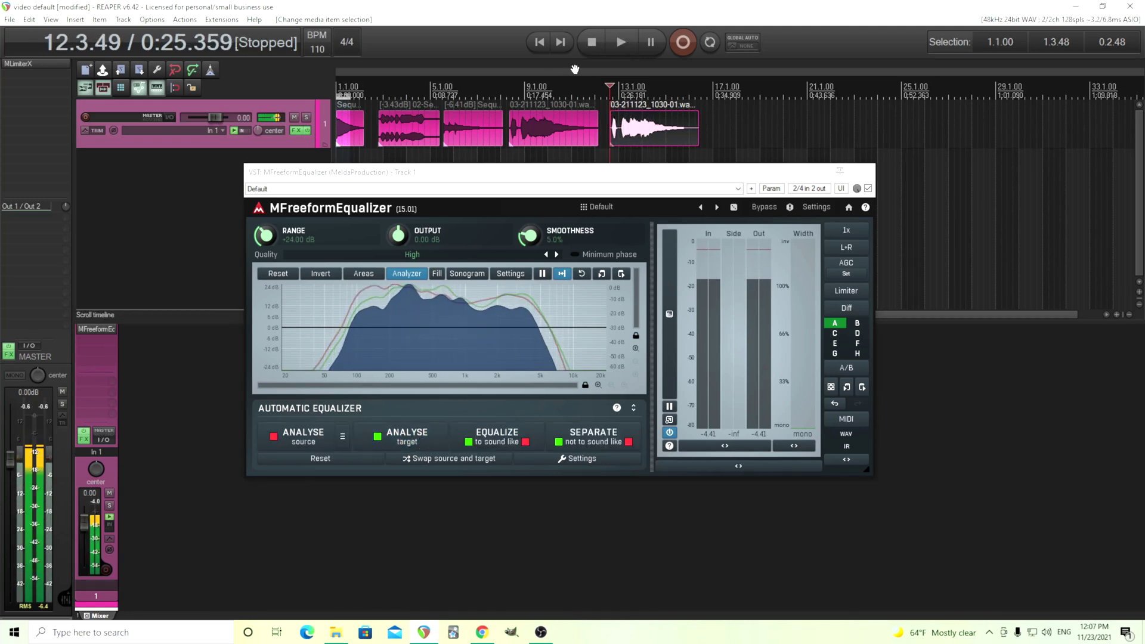
Step: Compute the EQUALIZE-to-sound-like curve and play the last recording through it
left_click_drag(628, 172, 640, 208)
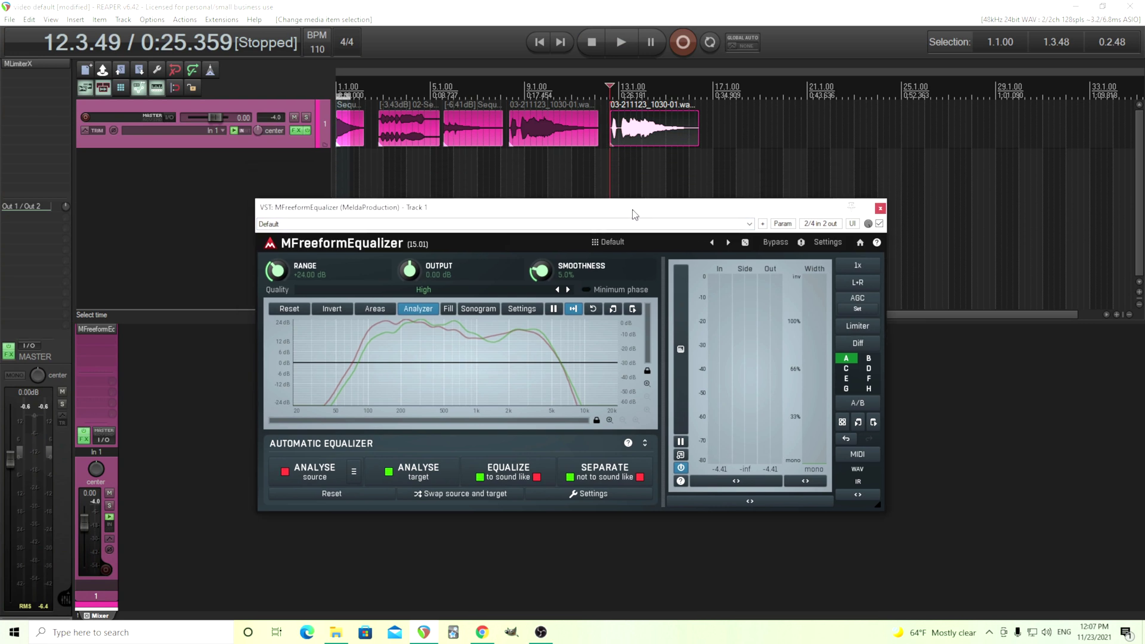
left_click(537, 477)
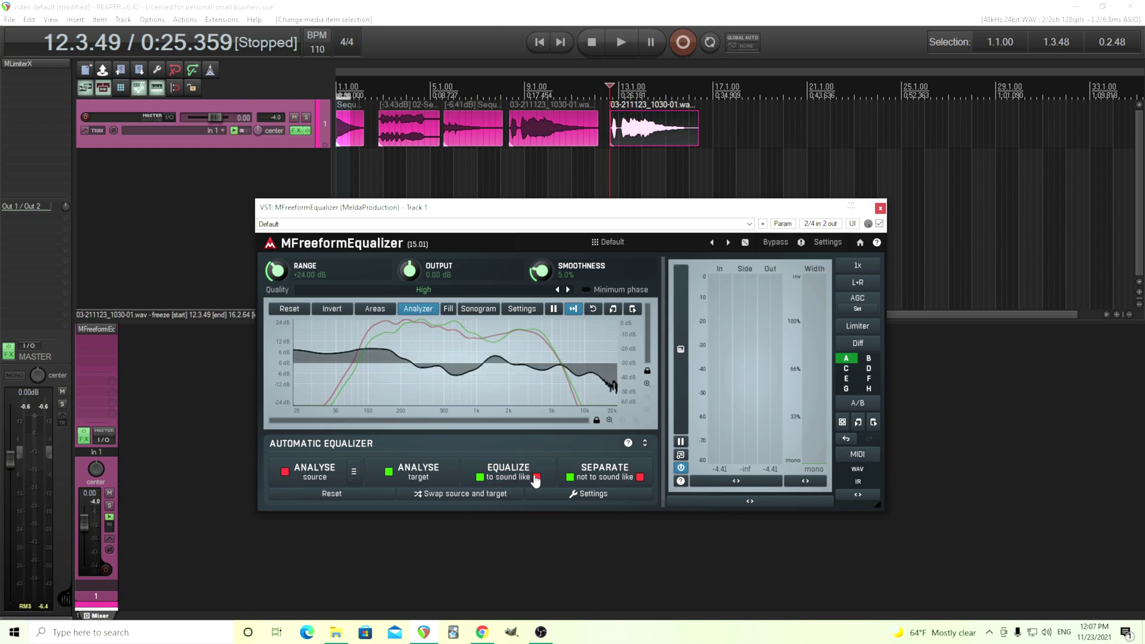
left_click(618, 45)
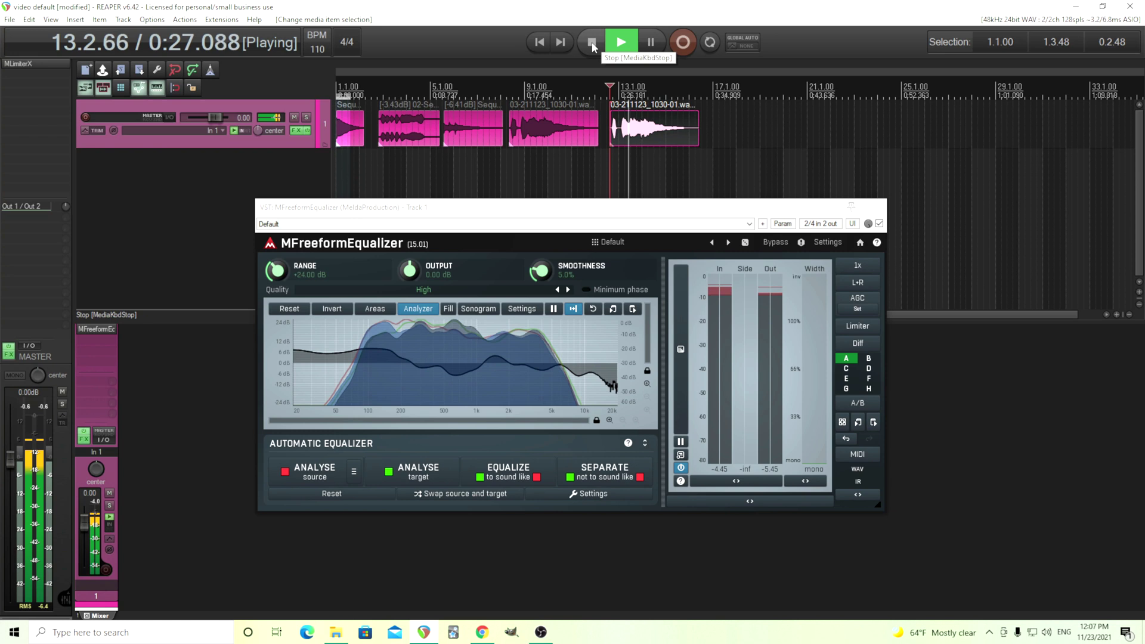
key("space")
Step: Play the last recording with the equalizer bypassed, then re-enable it
left_click(775, 242)
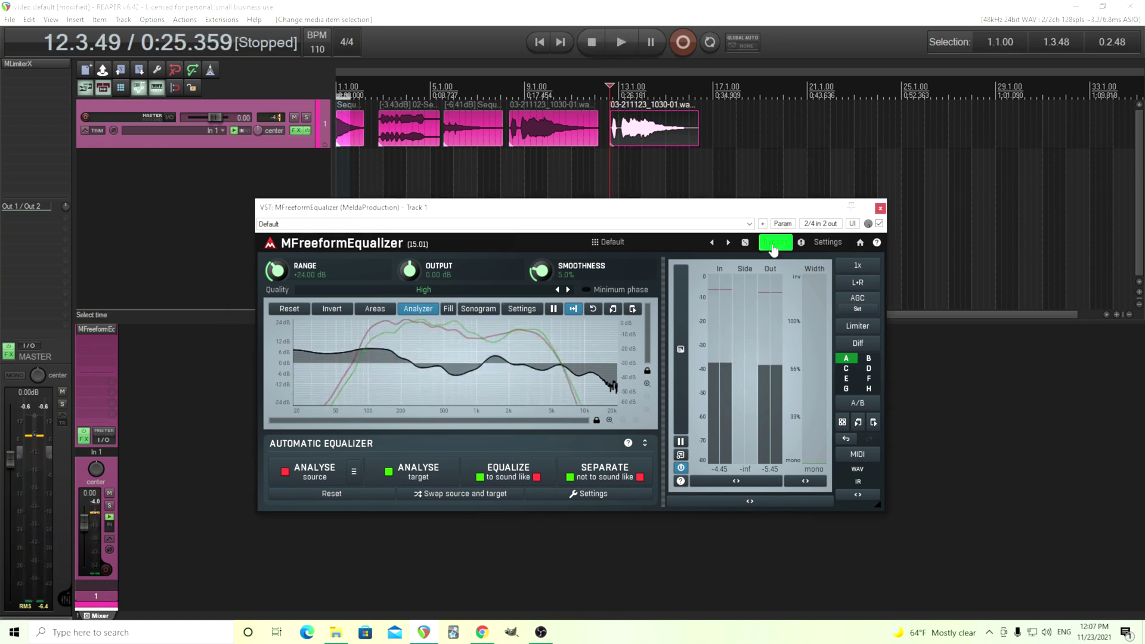
left_click(621, 42)
left_click(600, 42)
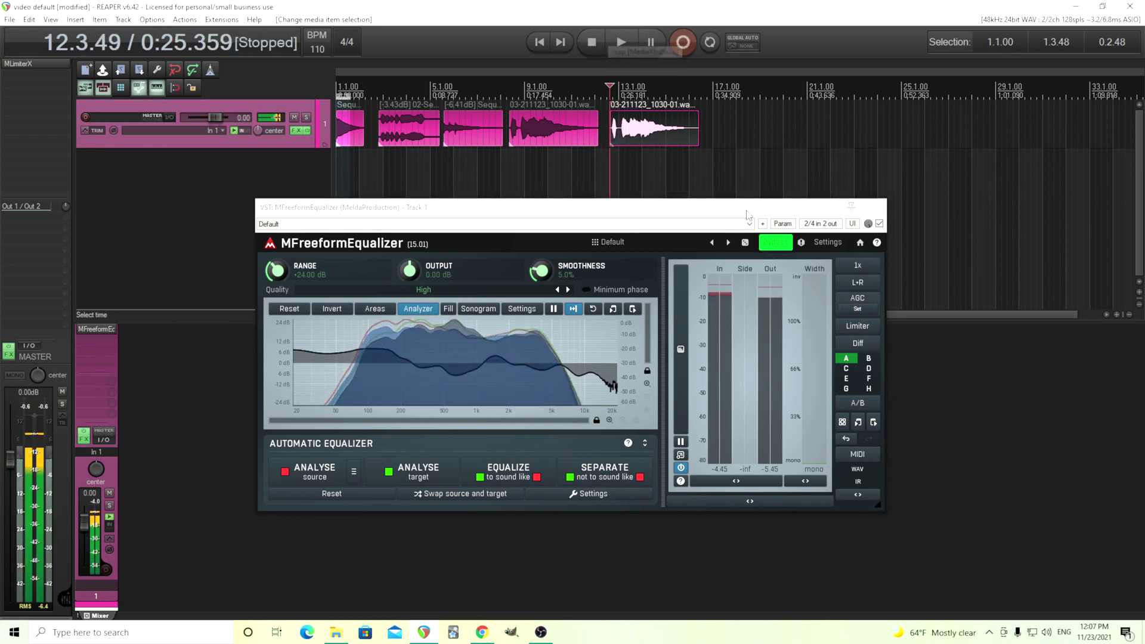
left_click(776, 243)
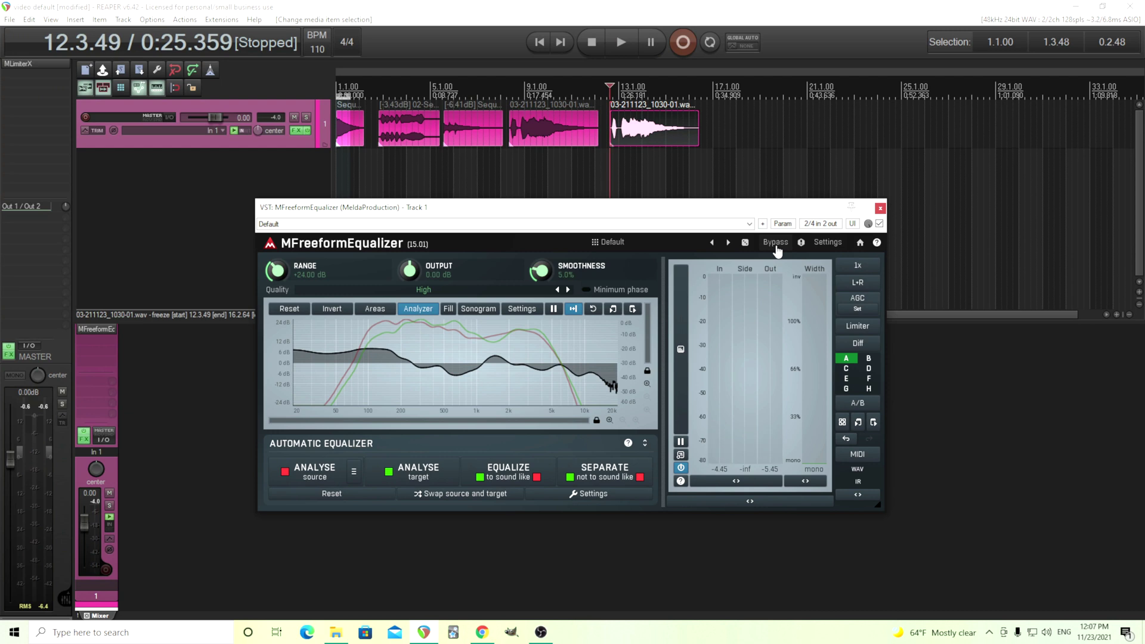
Step: Play the third (source) recording bypassed for reference, then reselect the last recording
left_click(522, 129)
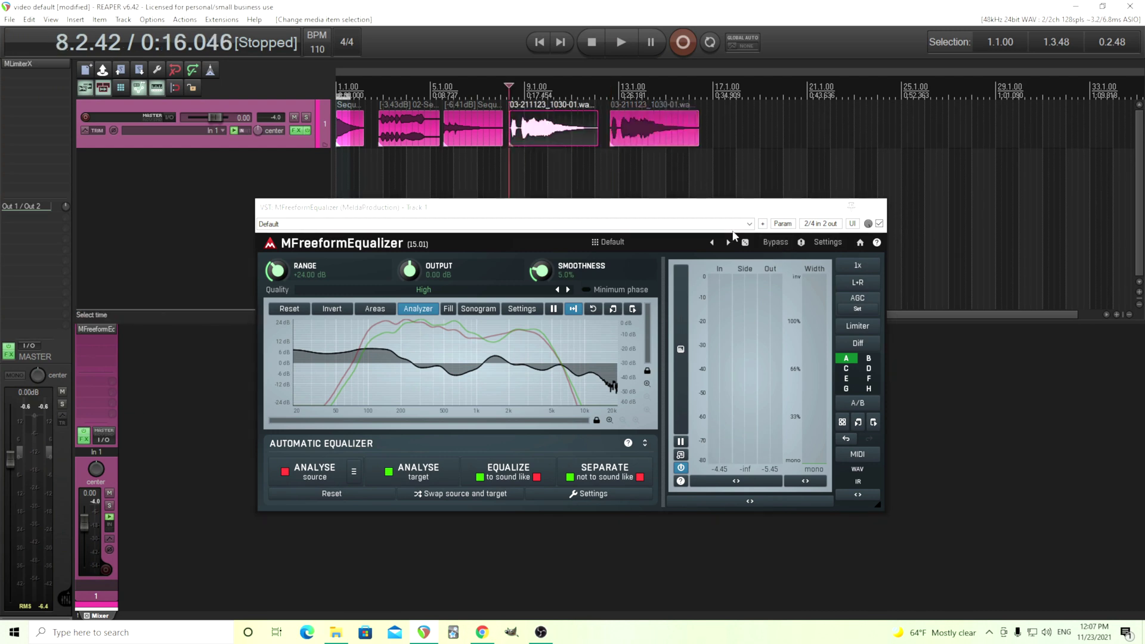
left_click(776, 243)
left_click(621, 41)
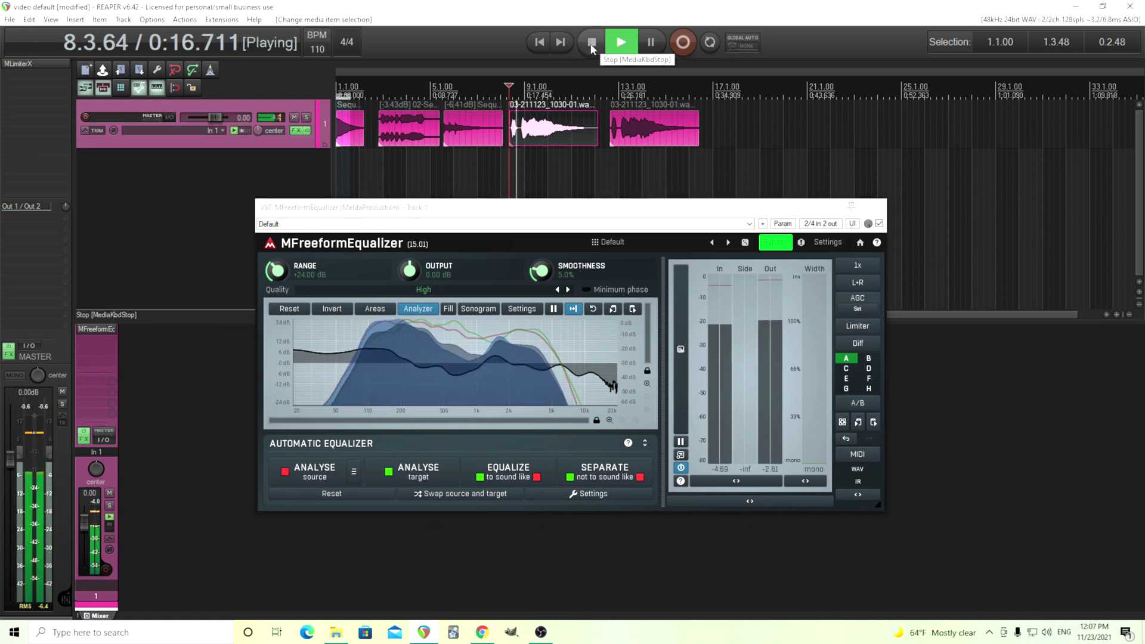
left_click(593, 43)
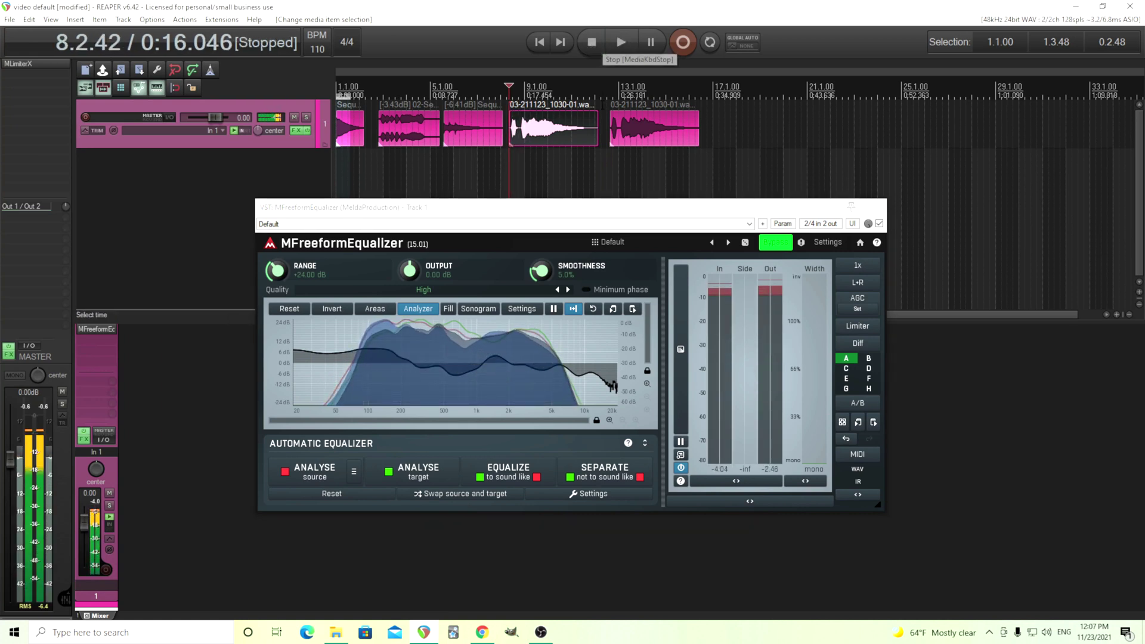
left_click(609, 119)
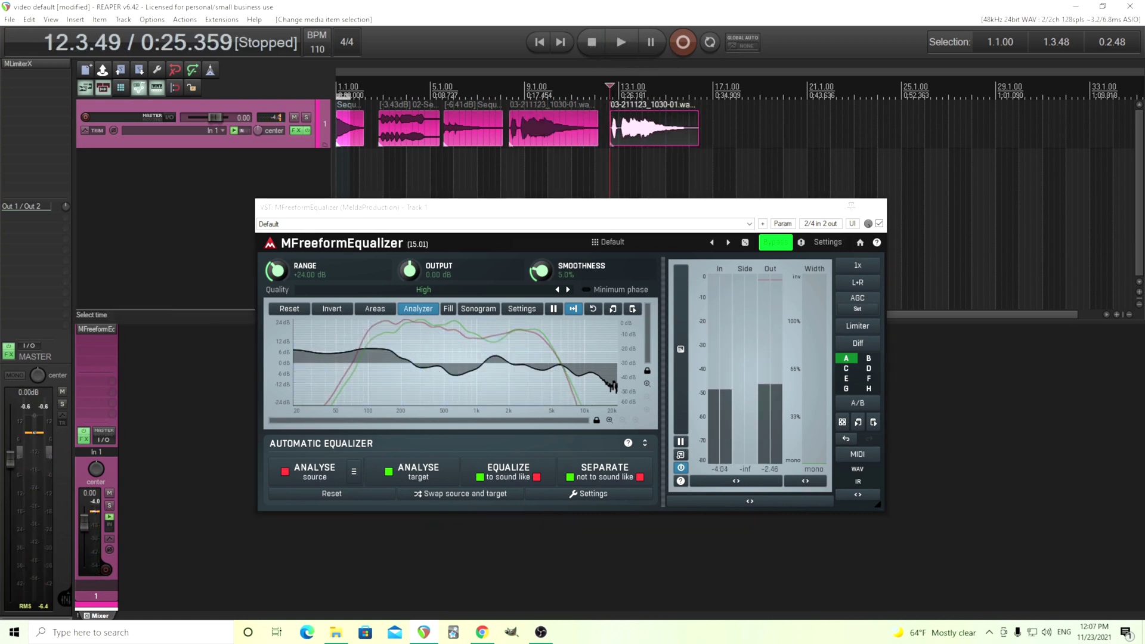
Step: Draw a flat line over the correction curve from about 2 kHz up and audition it
left_click(624, 46)
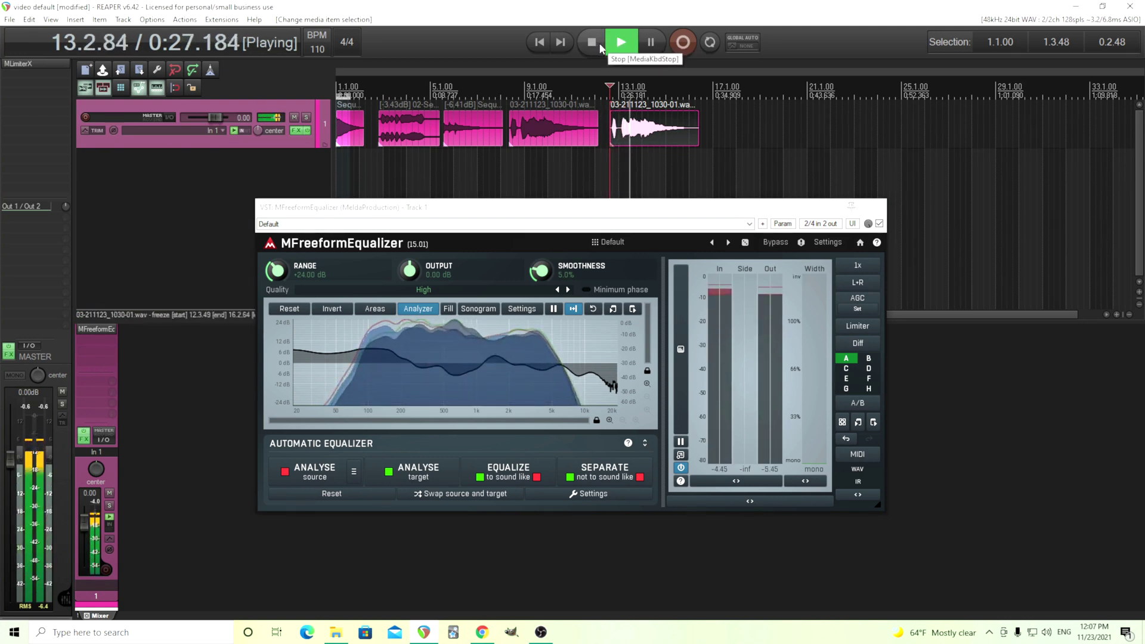
left_click(599, 46)
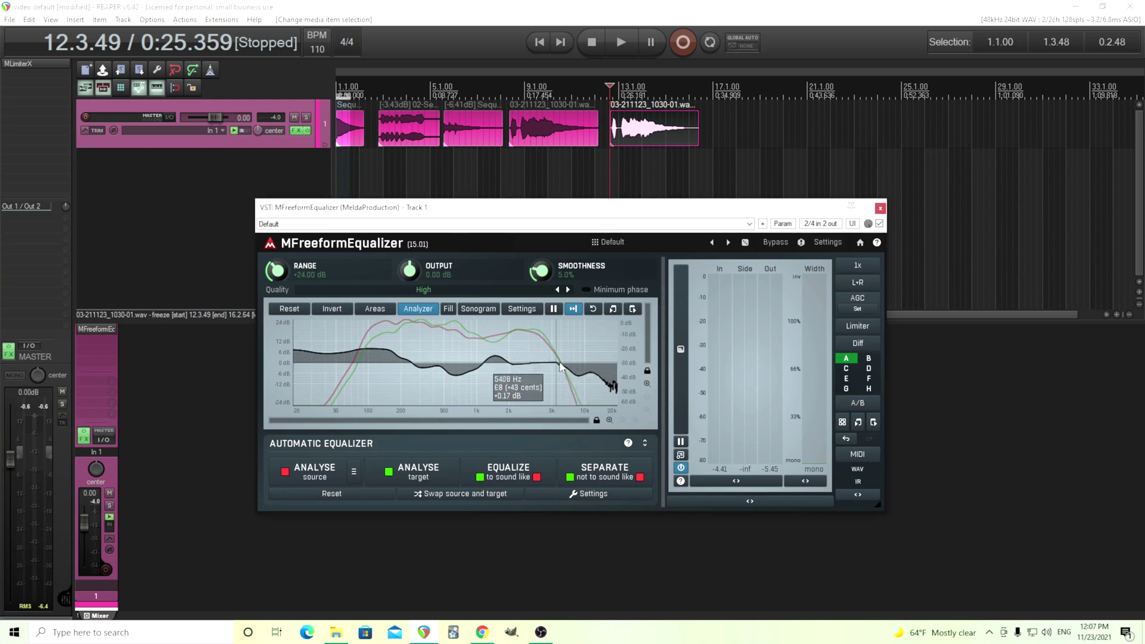
left_click_drag(507, 364, 617, 362)
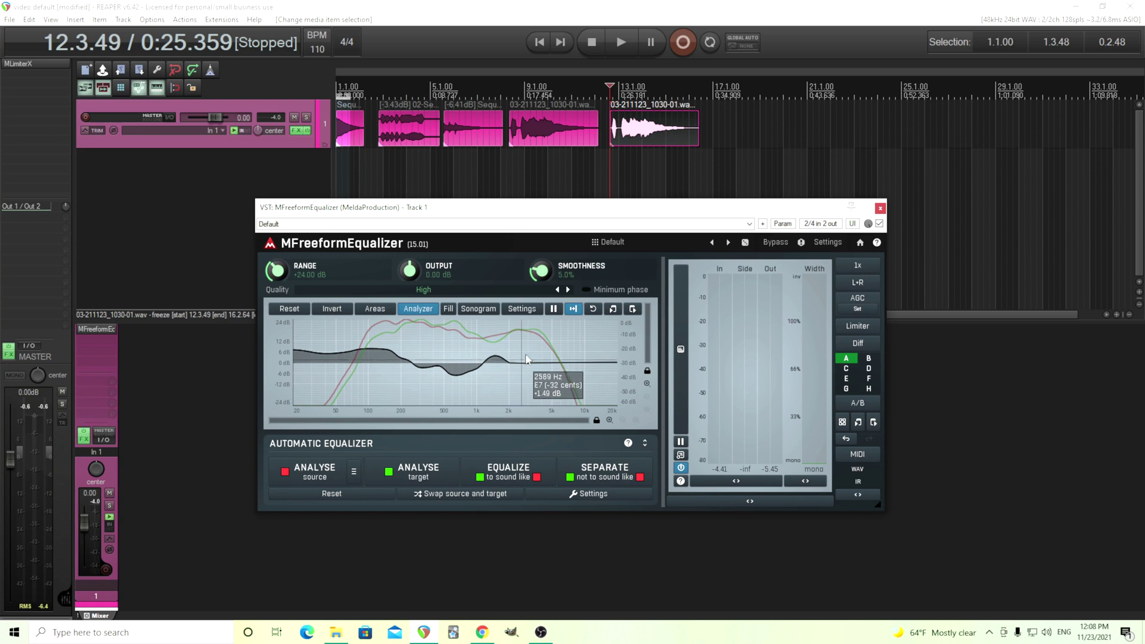
left_click(623, 43)
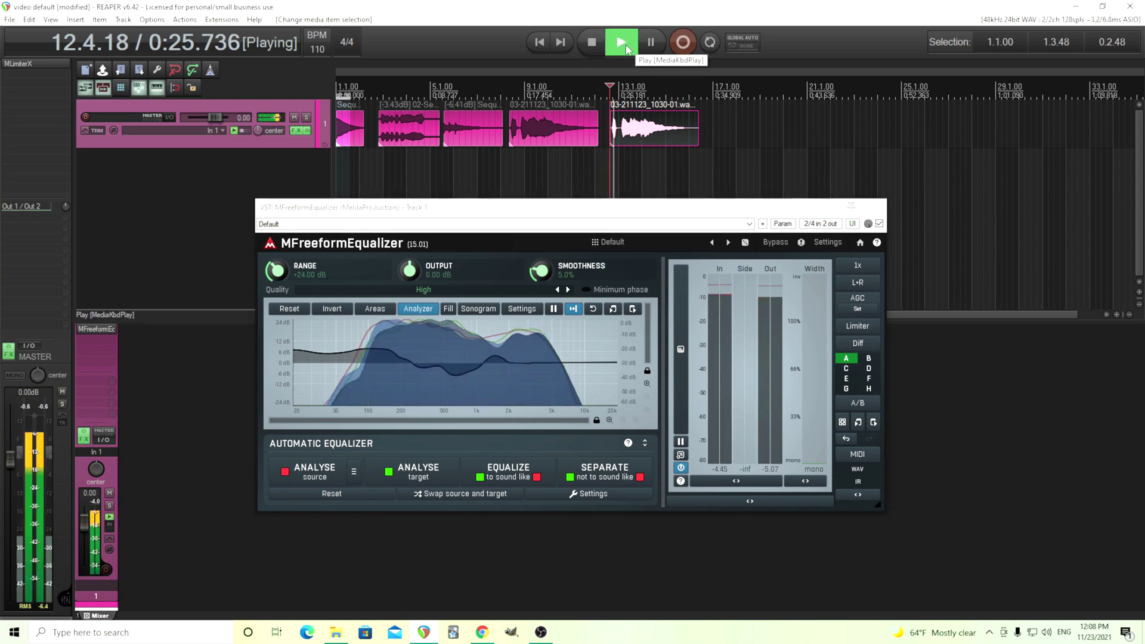
left_click(591, 43)
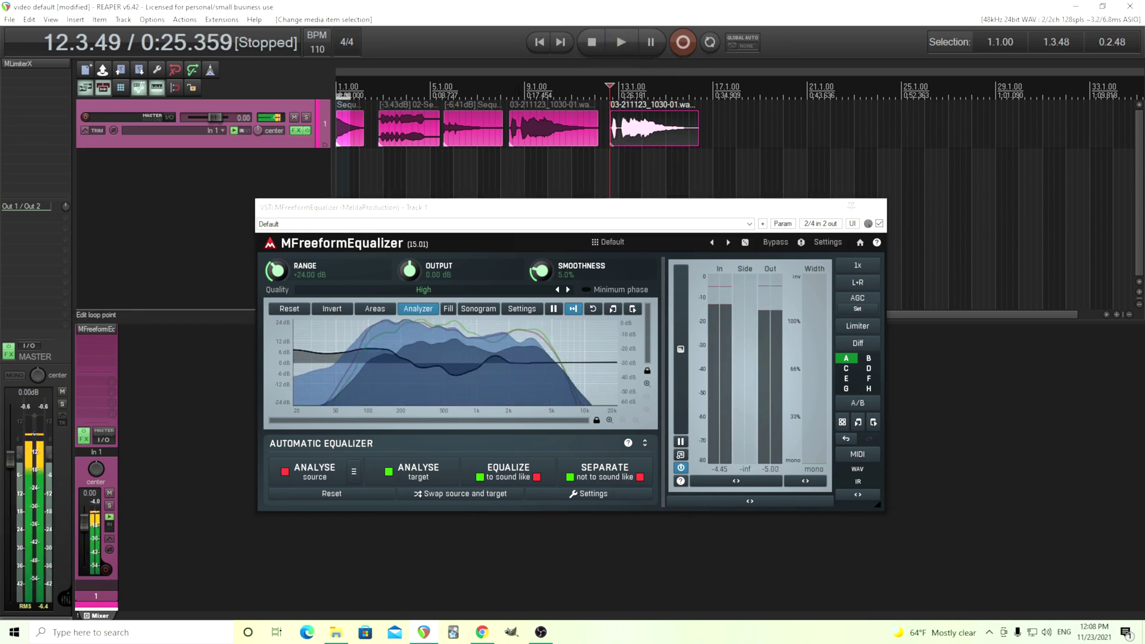
Step: Compare the bypassed third recording against the last recording with EQ active
left_click(509, 75)
left_click(776, 242)
left_click(610, 43)
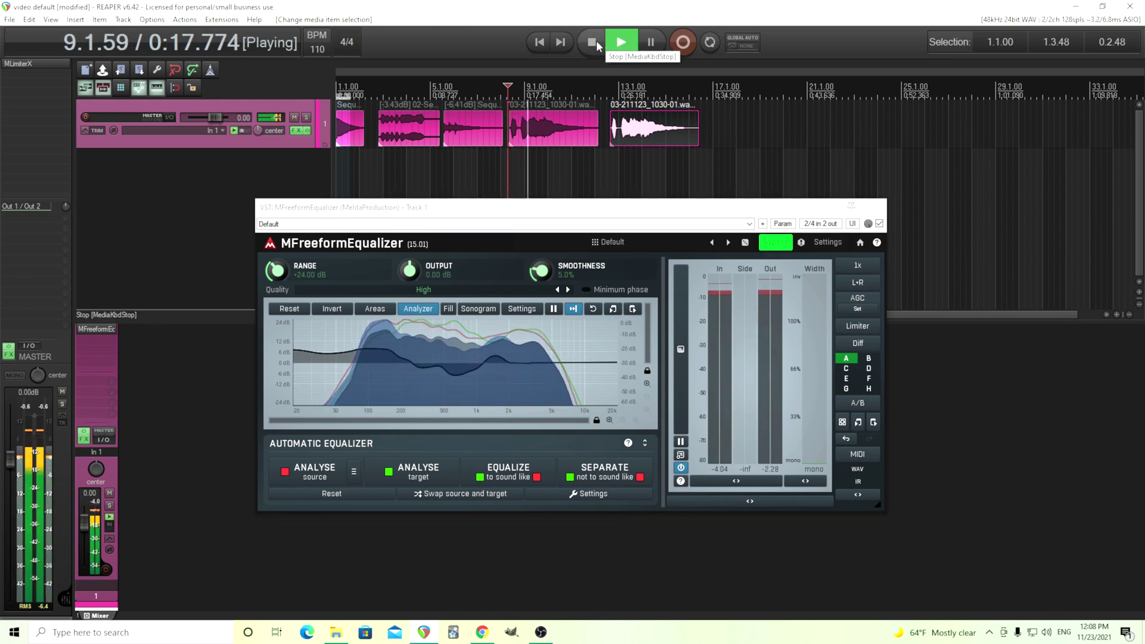
left_click(599, 45)
left_click(610, 83)
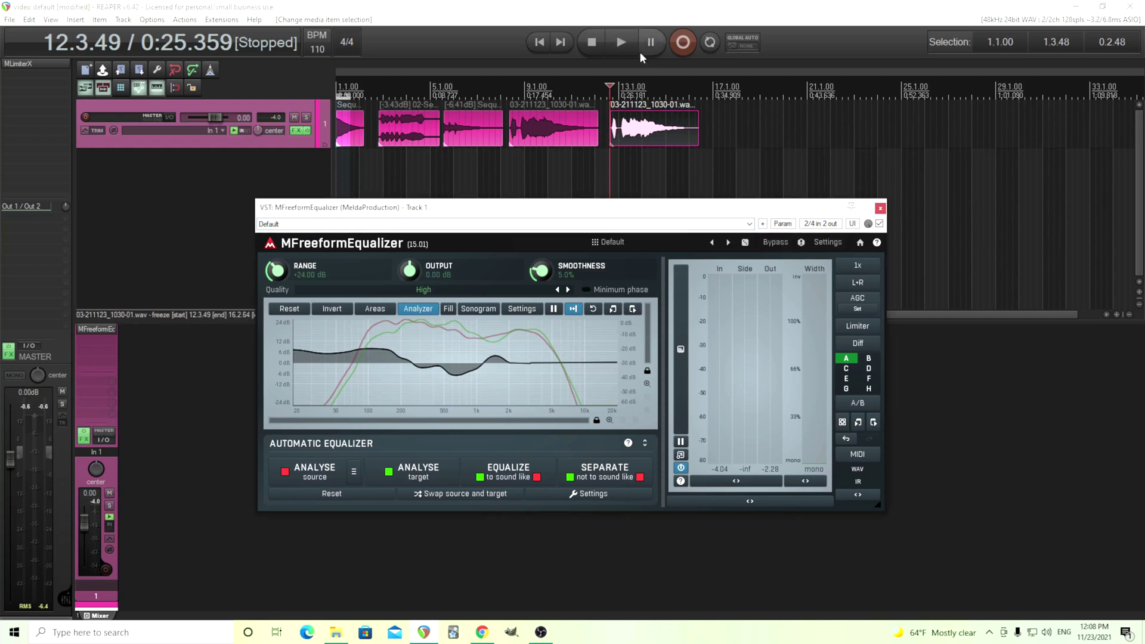
left_click(608, 42)
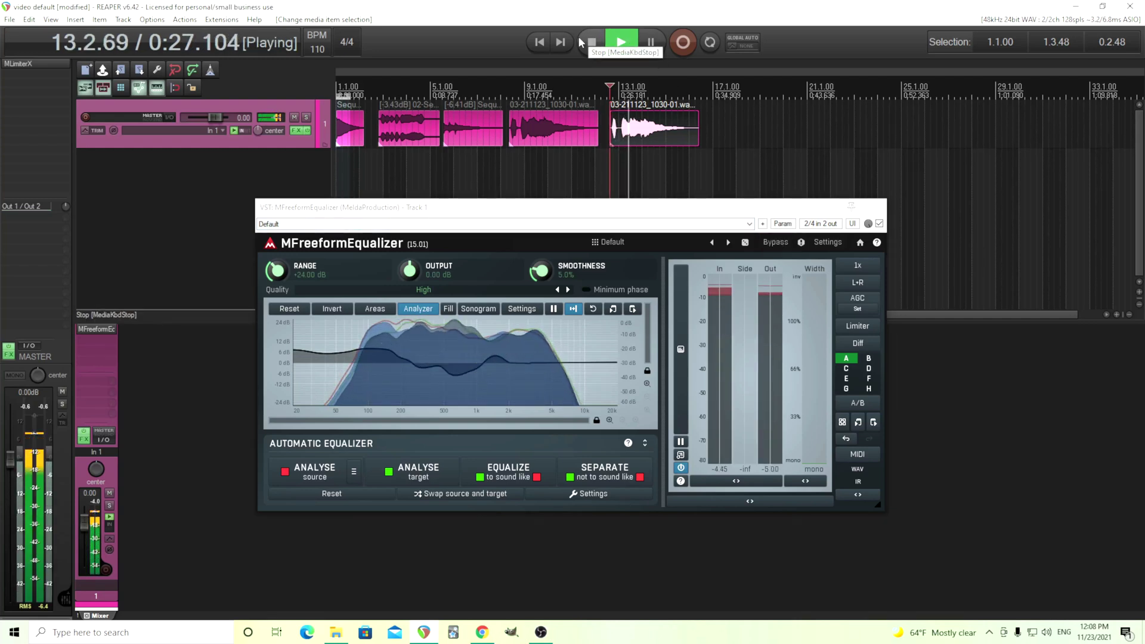
left_click(590, 42)
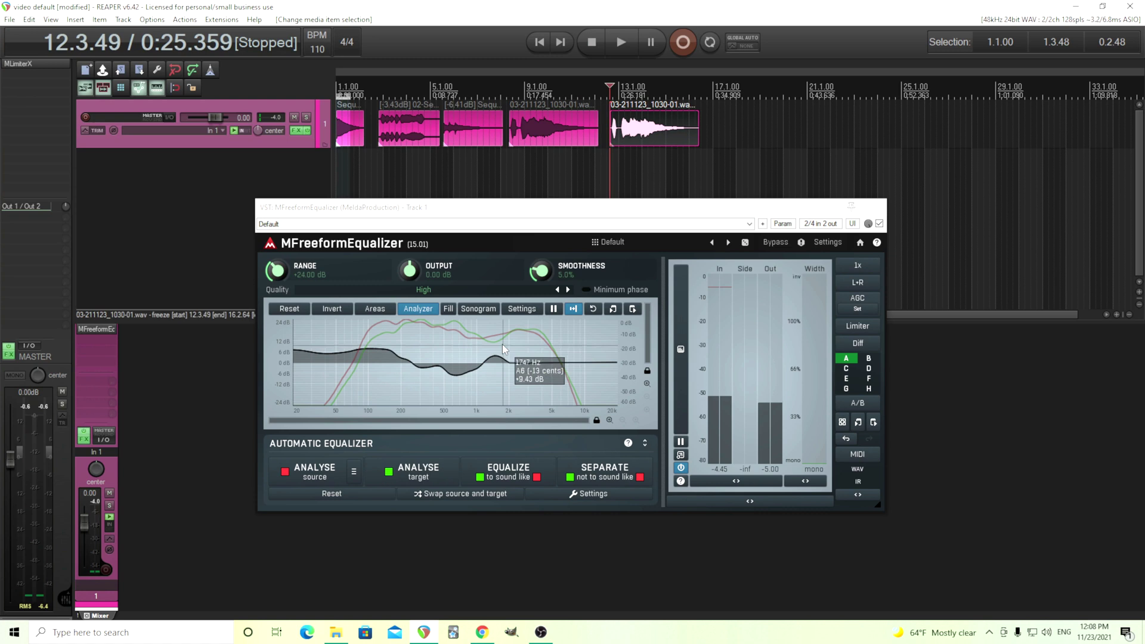
left_click(283, 275)
Step: Audition the EQ with Range at +11.15 dB, then reset Range to +24 dB
left_click_drag(284, 276, 283, 290)
left_click(607, 47)
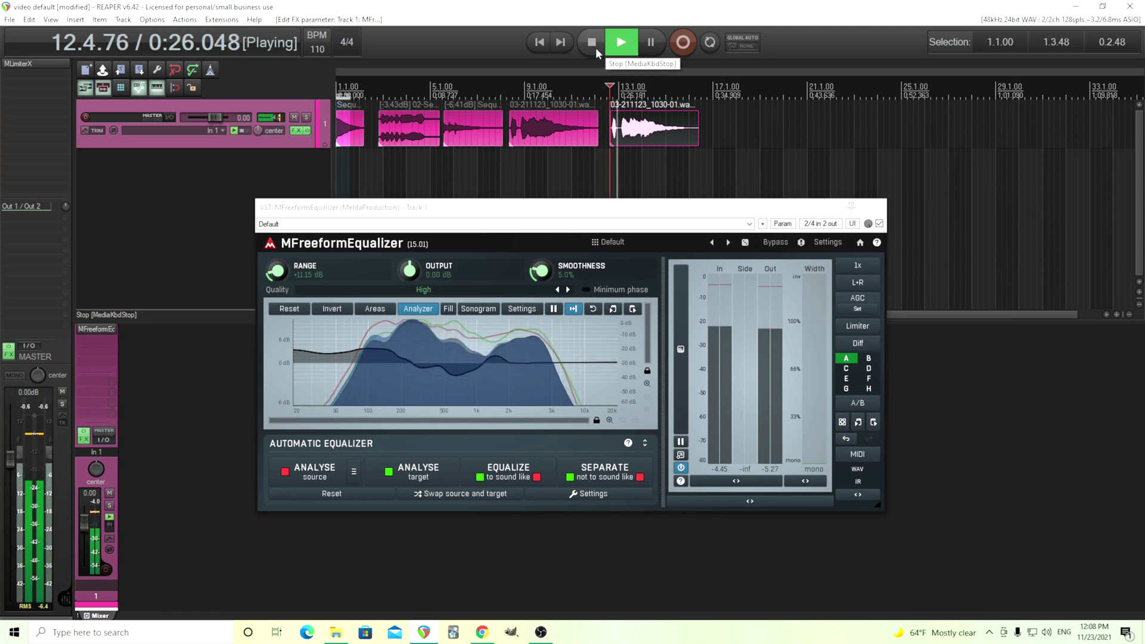
left_click(594, 47)
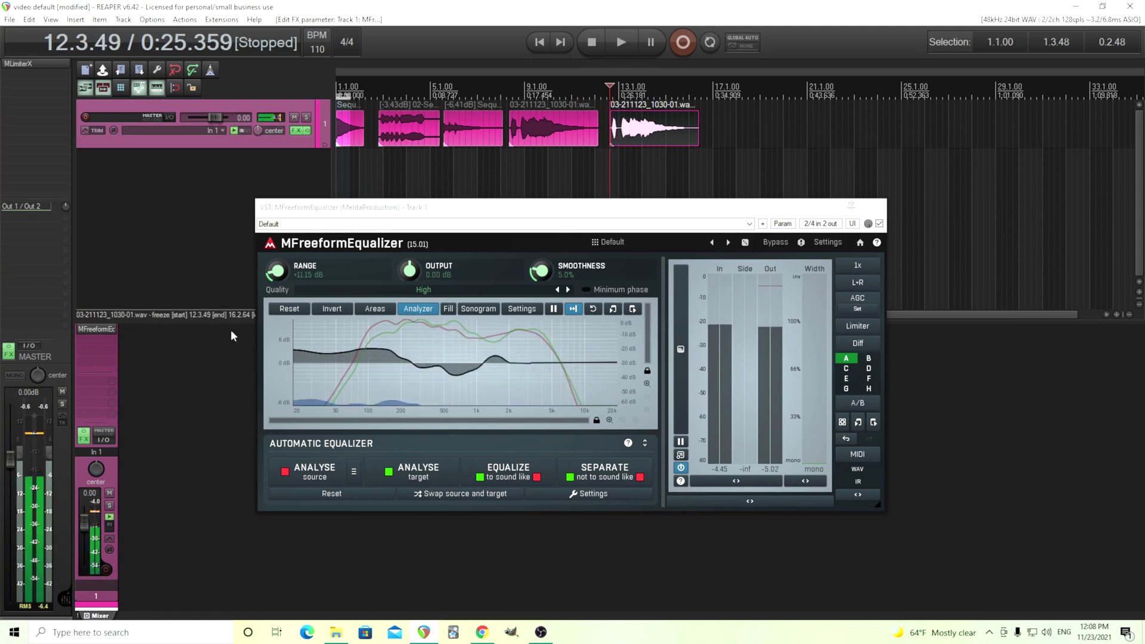
double_click(277, 271)
Step: Raise Range to about 32 and then 42 dB during playback, then reset to +24 dB
left_click_drag(278, 270, 278, 259)
left_click(621, 42)
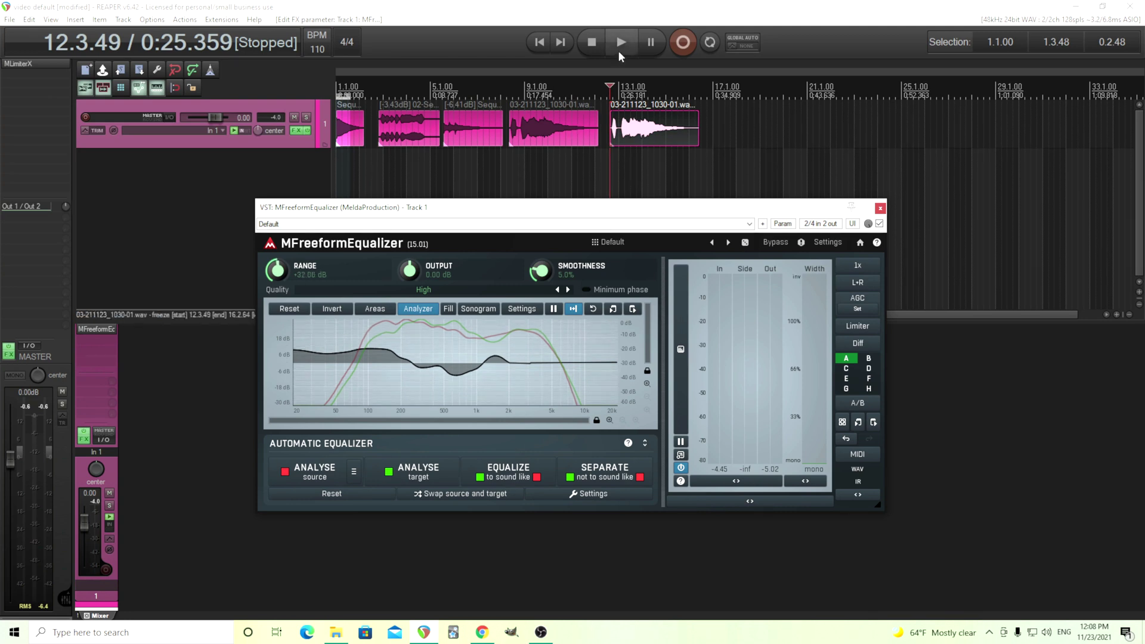
left_click_drag(277, 270, 277, 264)
double_click(276, 271)
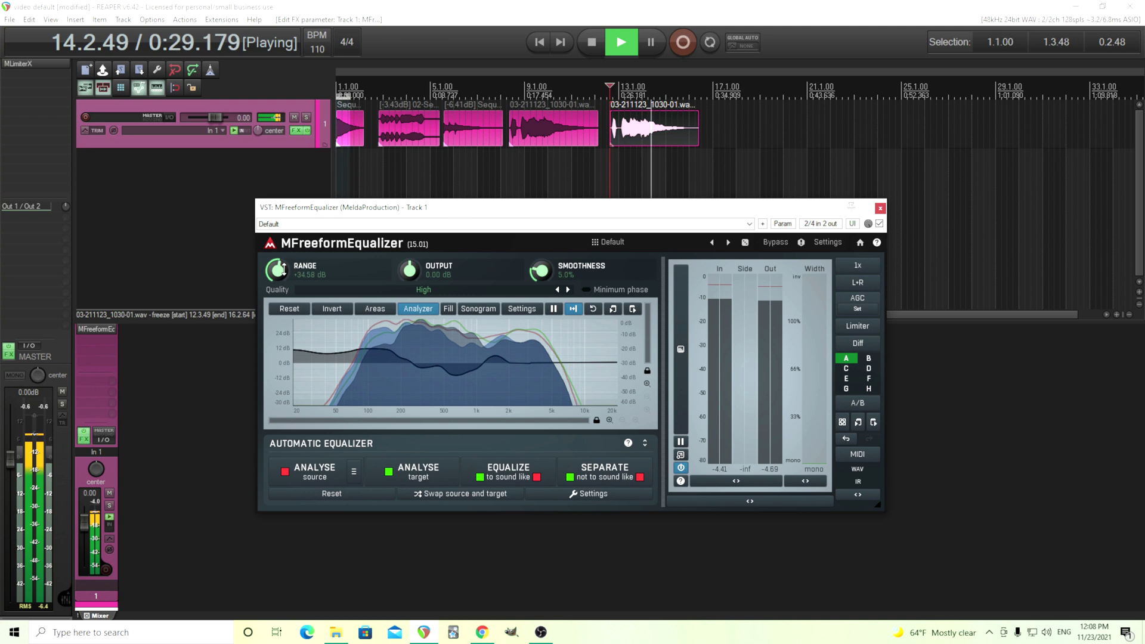
key("space")
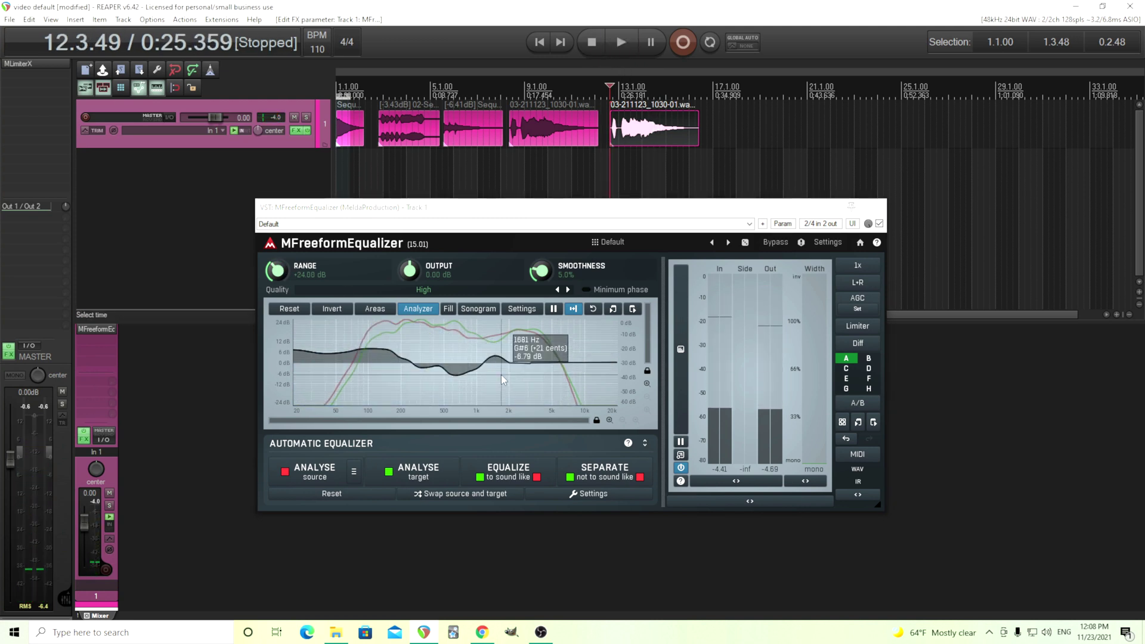
Step: Inspect the curve near 2 kHz and replay the audio from 0:16.132
left_click(511, 361)
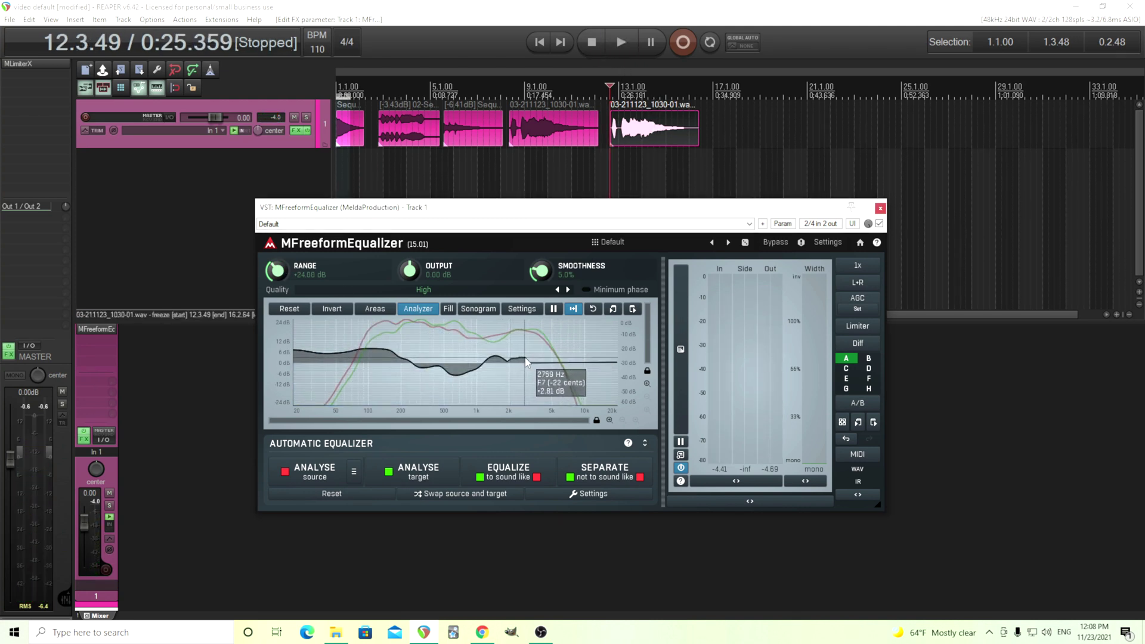
left_click(621, 42)
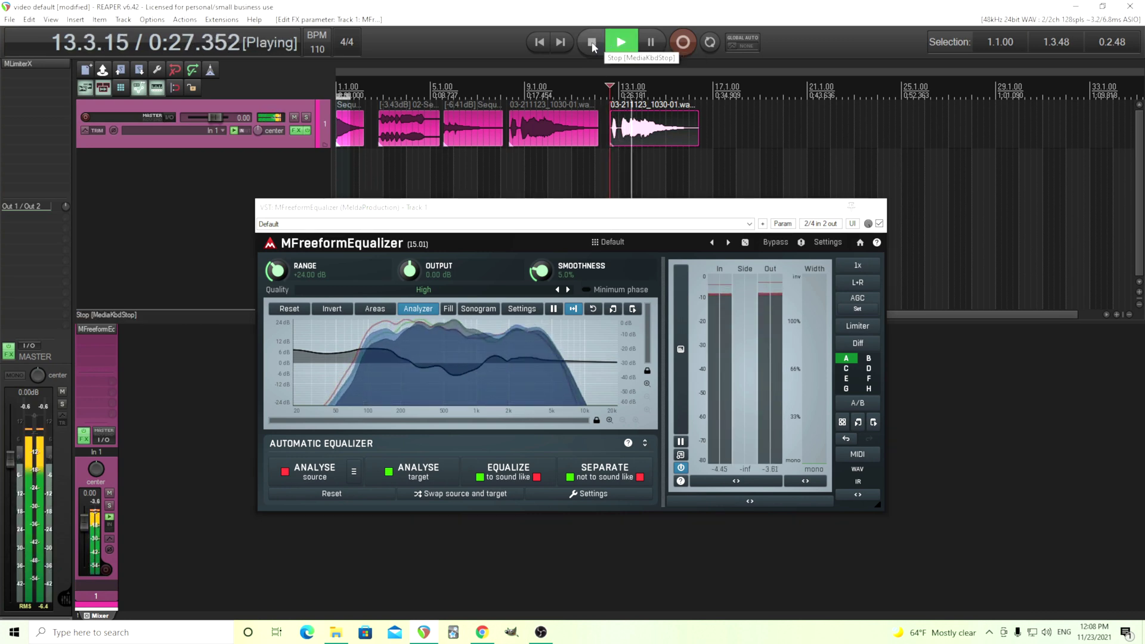
left_click(593, 41)
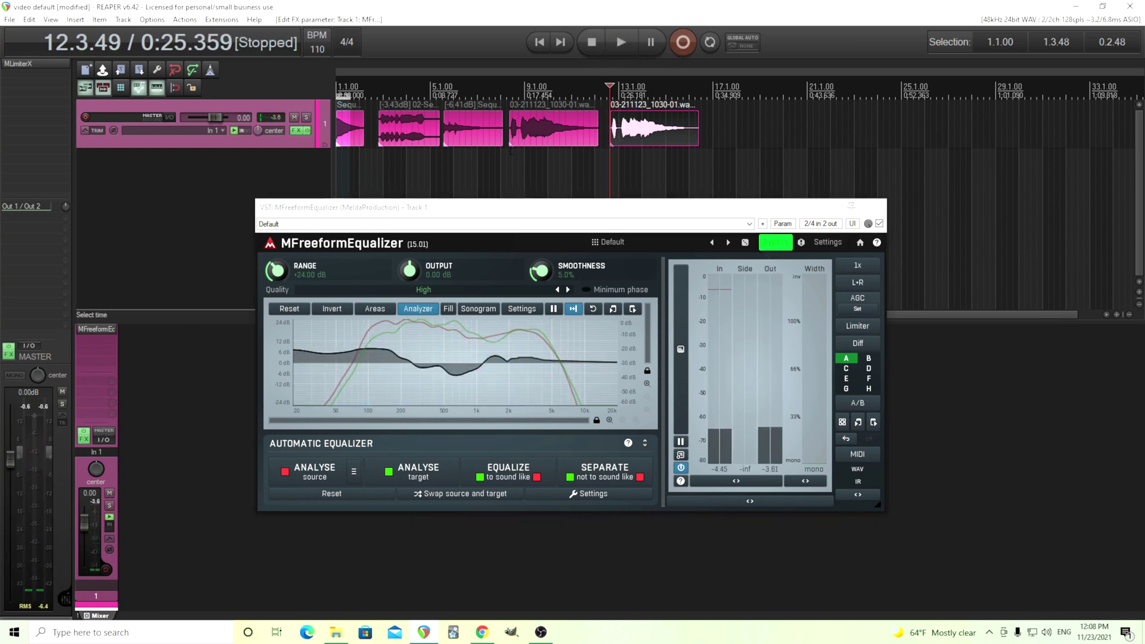
left_click(511, 134)
left_click(621, 42)
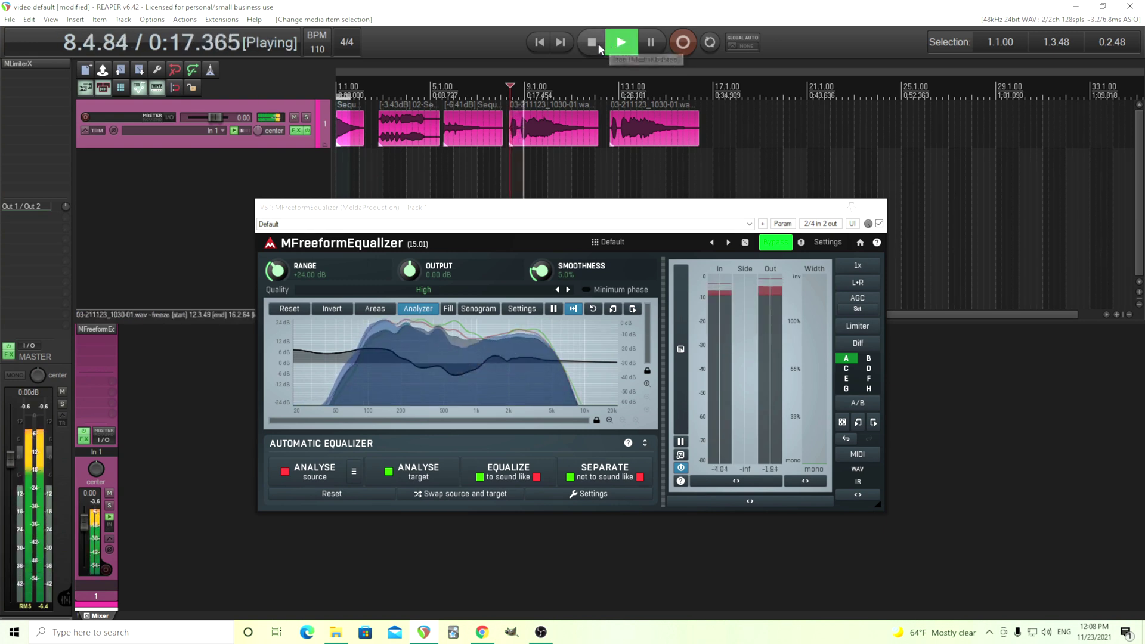
left_click(600, 46)
left_click(599, 373)
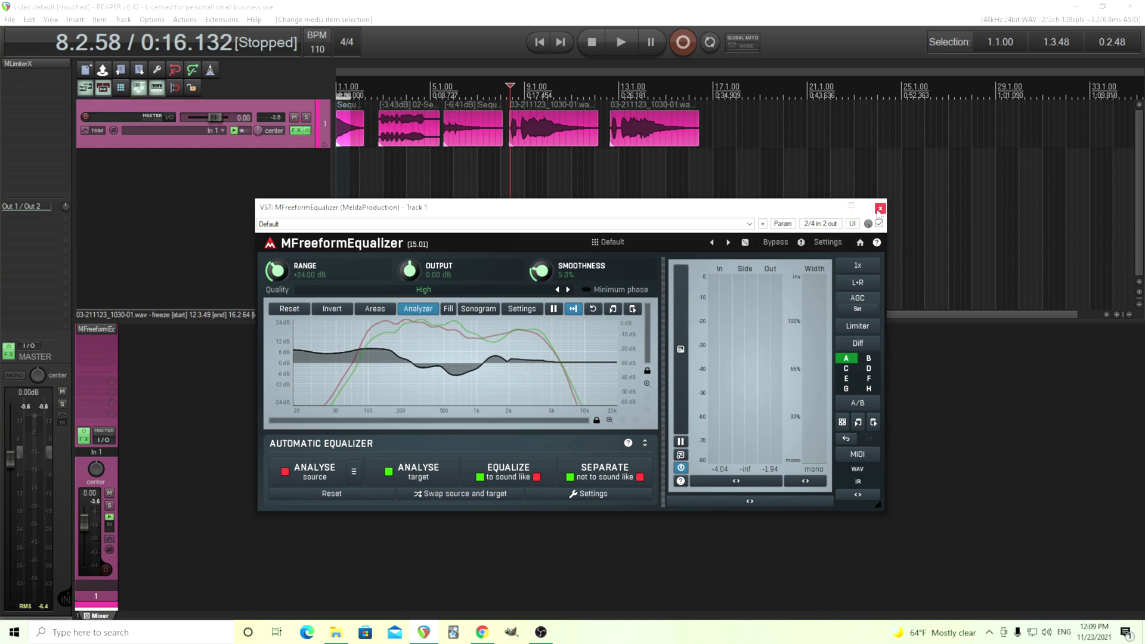
left_click_drag(690, 211, 654, 157)
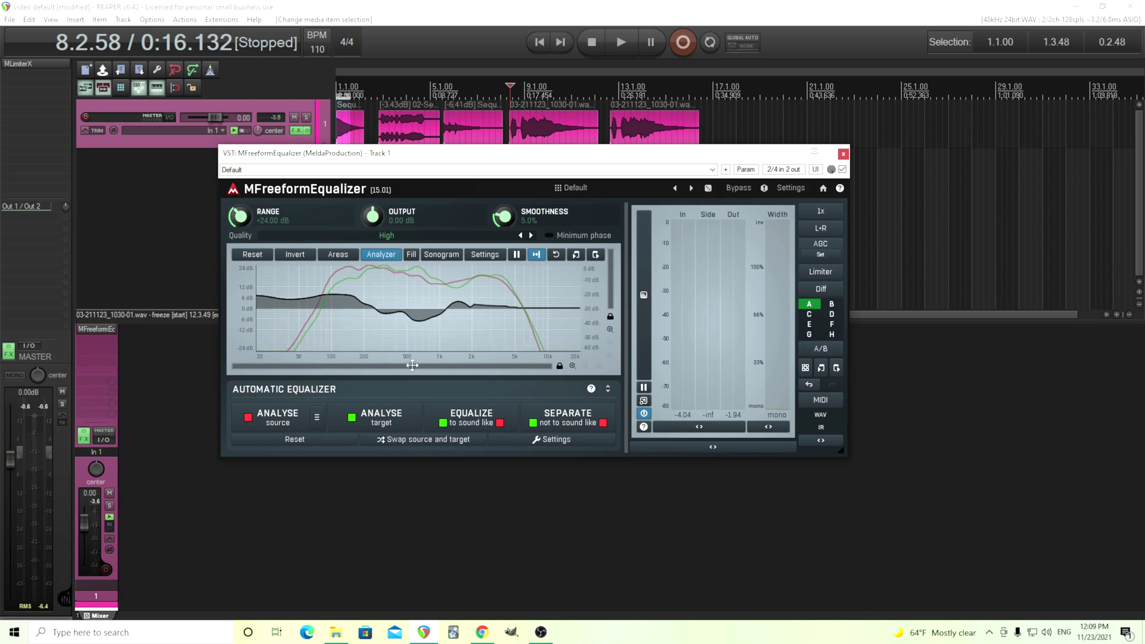
left_click(819, 434)
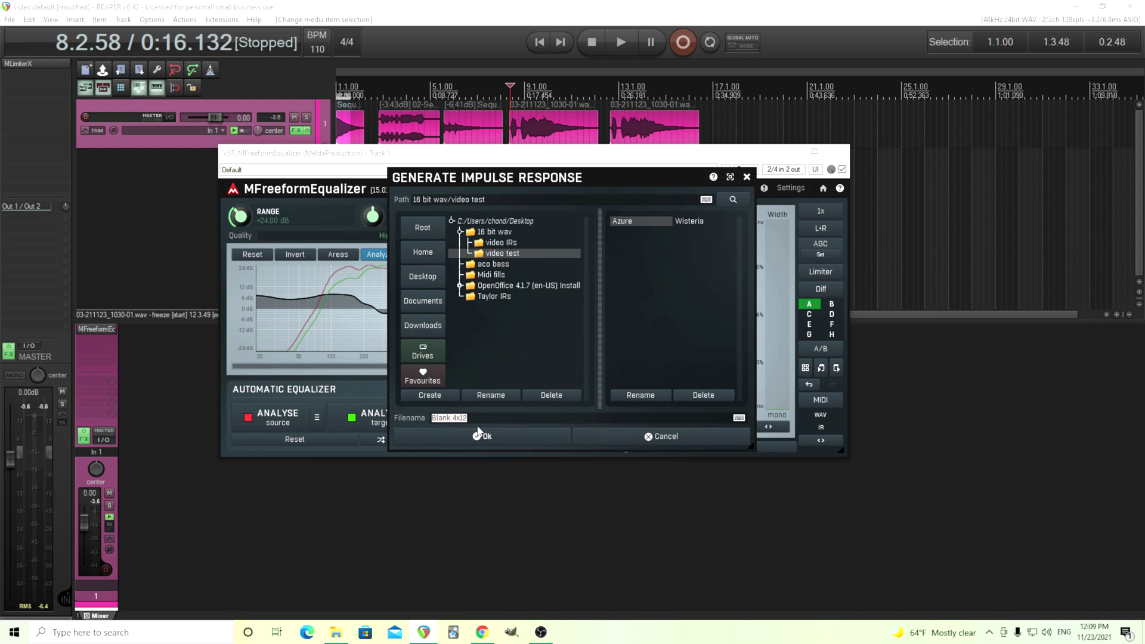
left_click(653, 444)
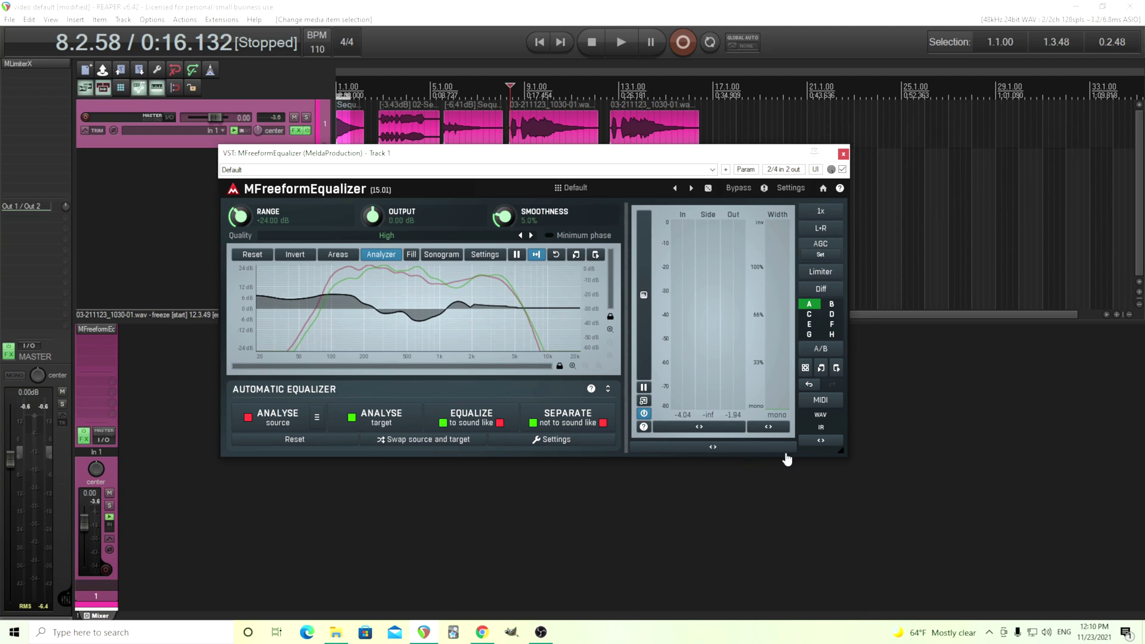
Step: Process the Wisteria WAV through the matched EQ, overwriting the original file
left_click(818, 419)
left_click(658, 435)
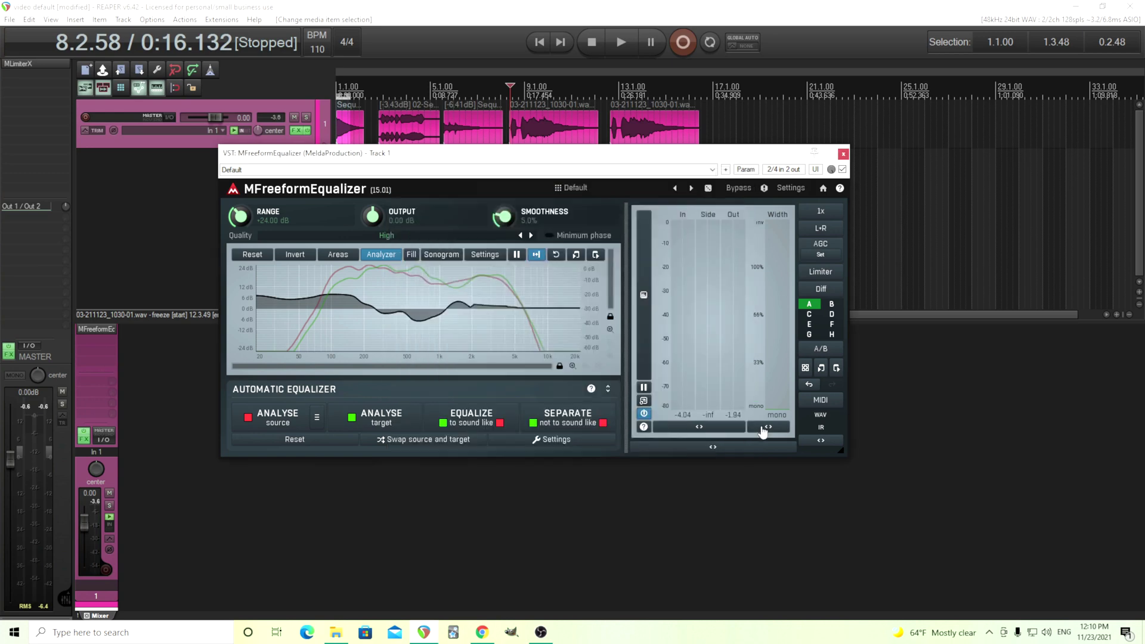
left_click(336, 633)
left_click_drag(766, 210, 374, 241)
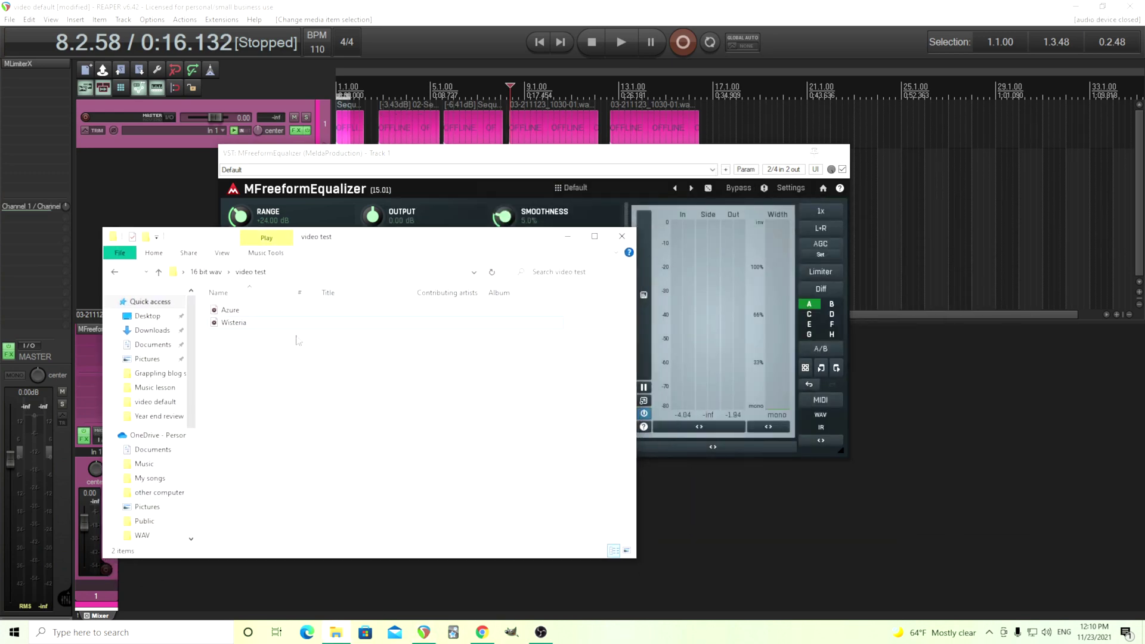
left_click(233, 323)
left_click_drag(232, 328, 818, 418)
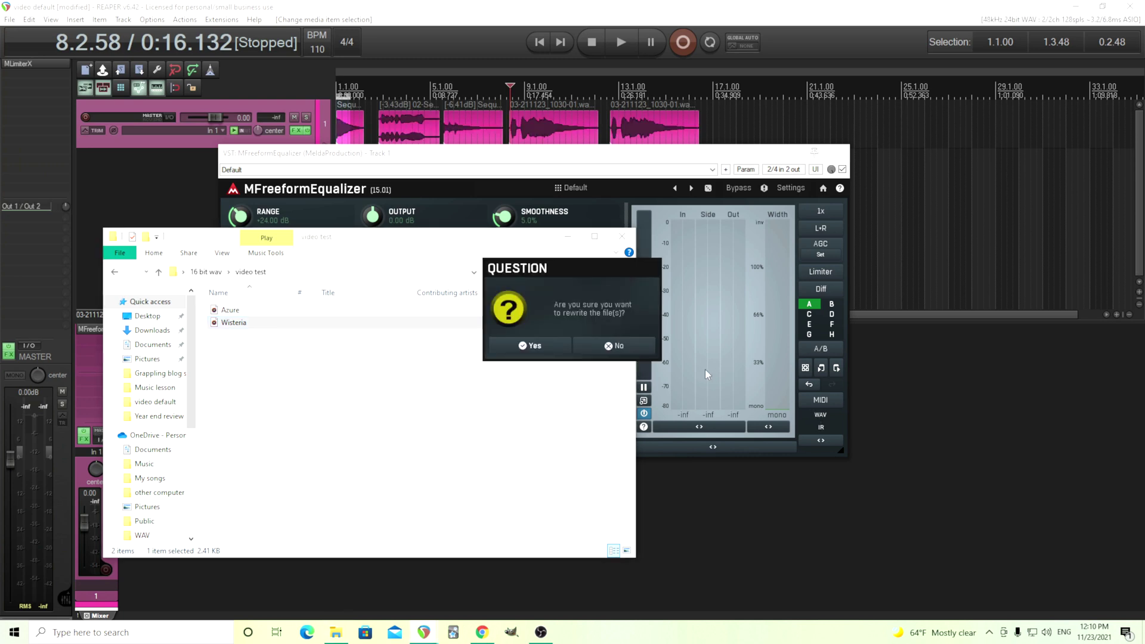
left_click(544, 346)
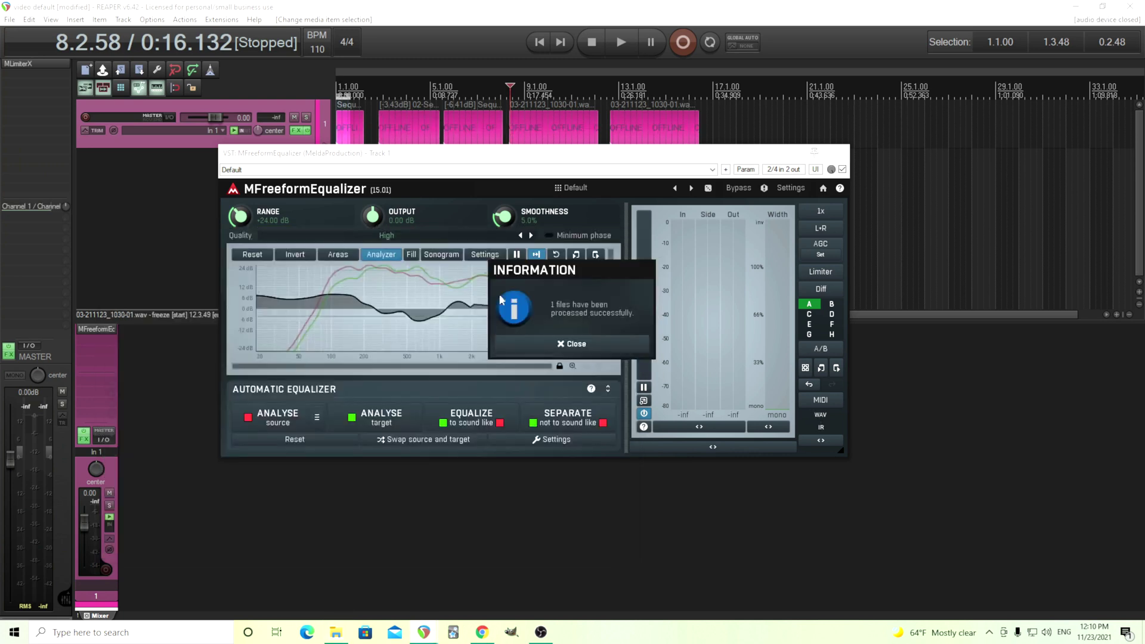
left_click(561, 346)
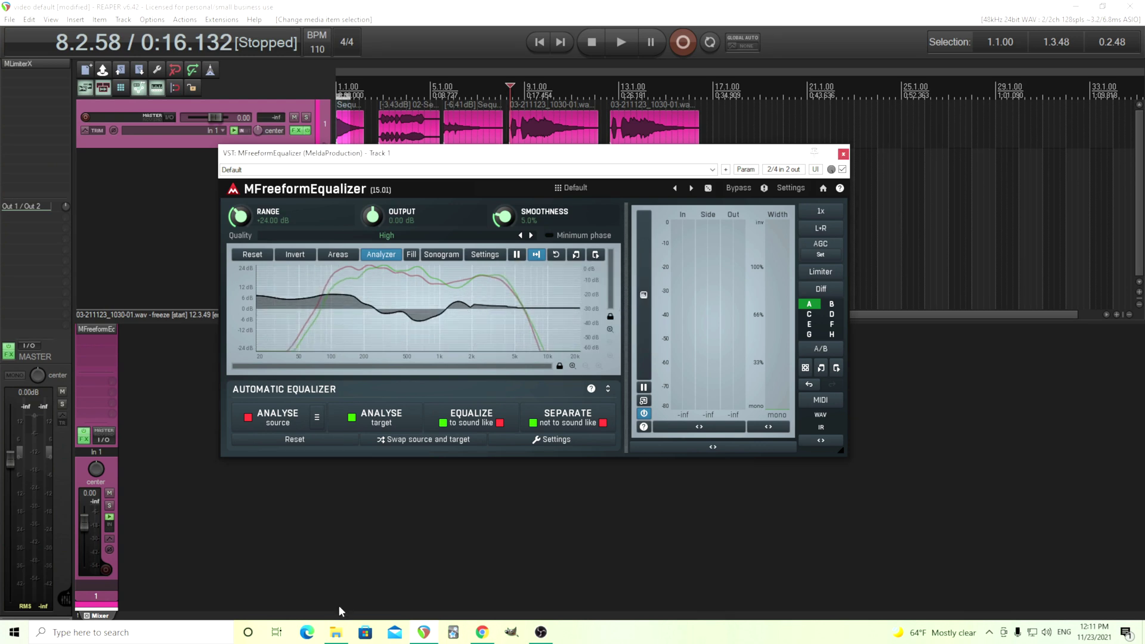
Step: Process Azure and Wisteria together, overwriting both and dismissing the success message
left_click(336, 632)
left_click_drag(243, 360, 821, 422)
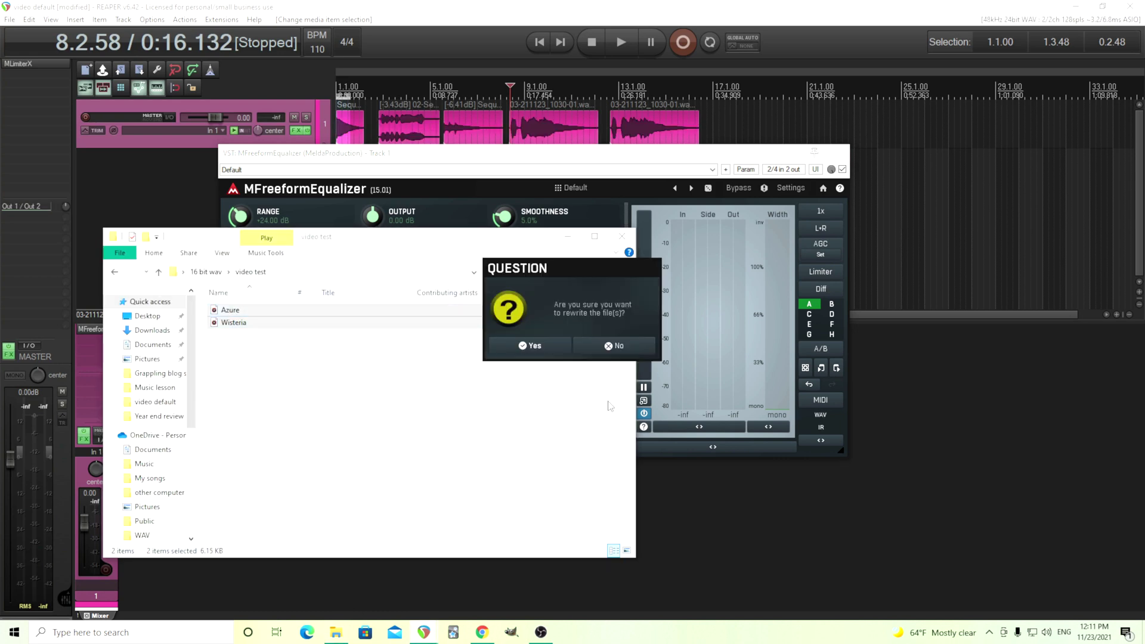
left_click(532, 351)
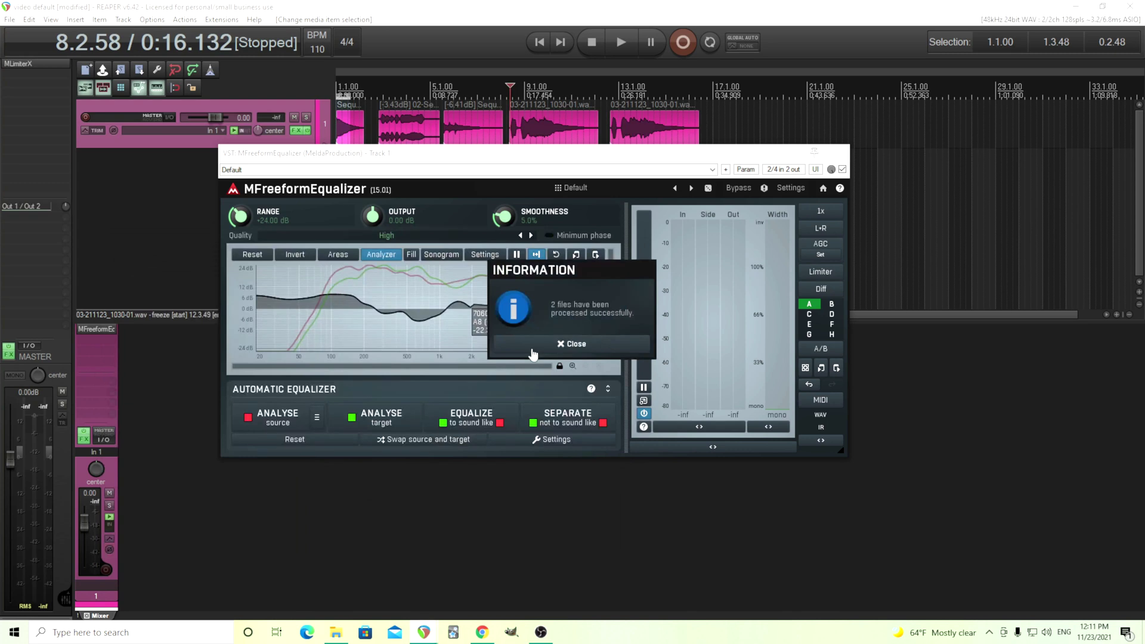
left_click(536, 350)
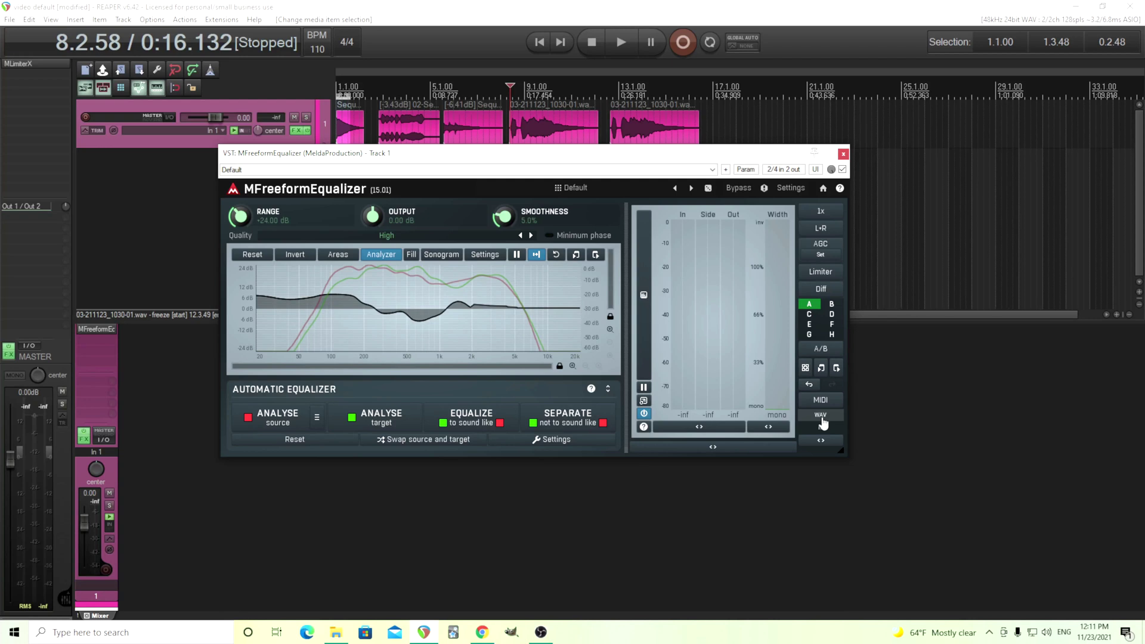
Step: Paste a copy of the Azure file into the video test folder, then minimize Explorer
left_click(336, 632)
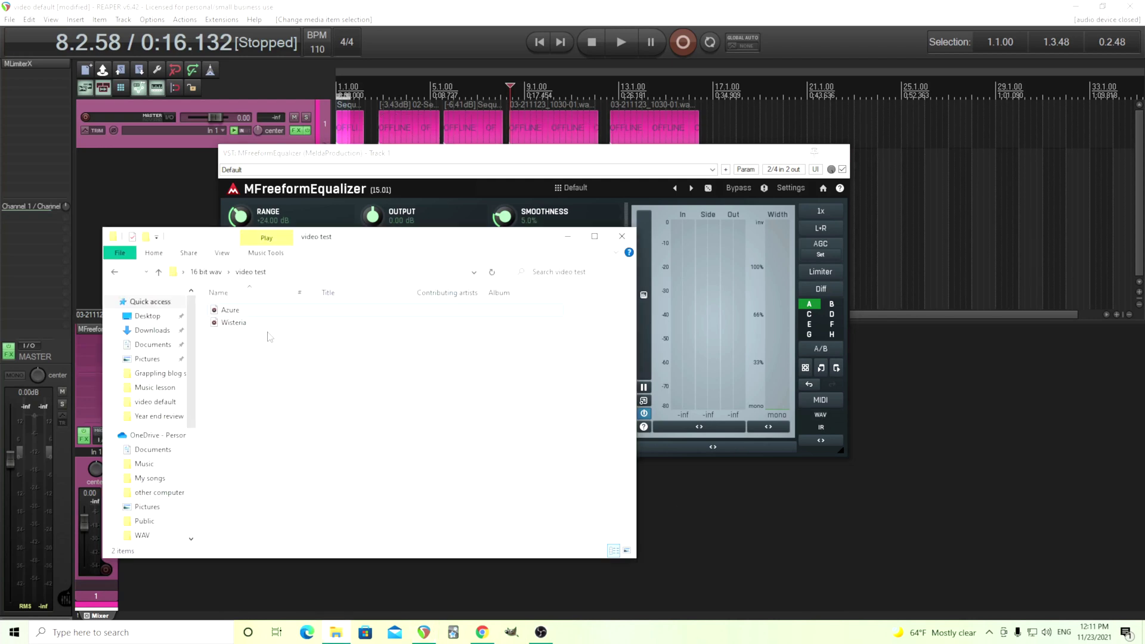
left_click(266, 310)
right_click(267, 316)
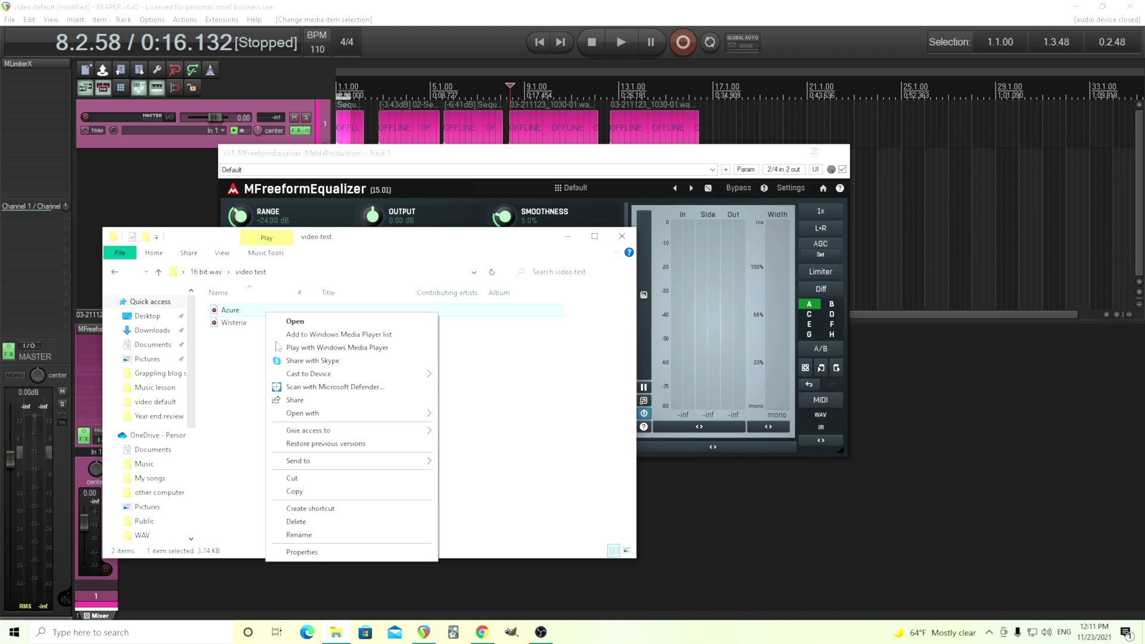
left_click(310, 494)
right_click(244, 388)
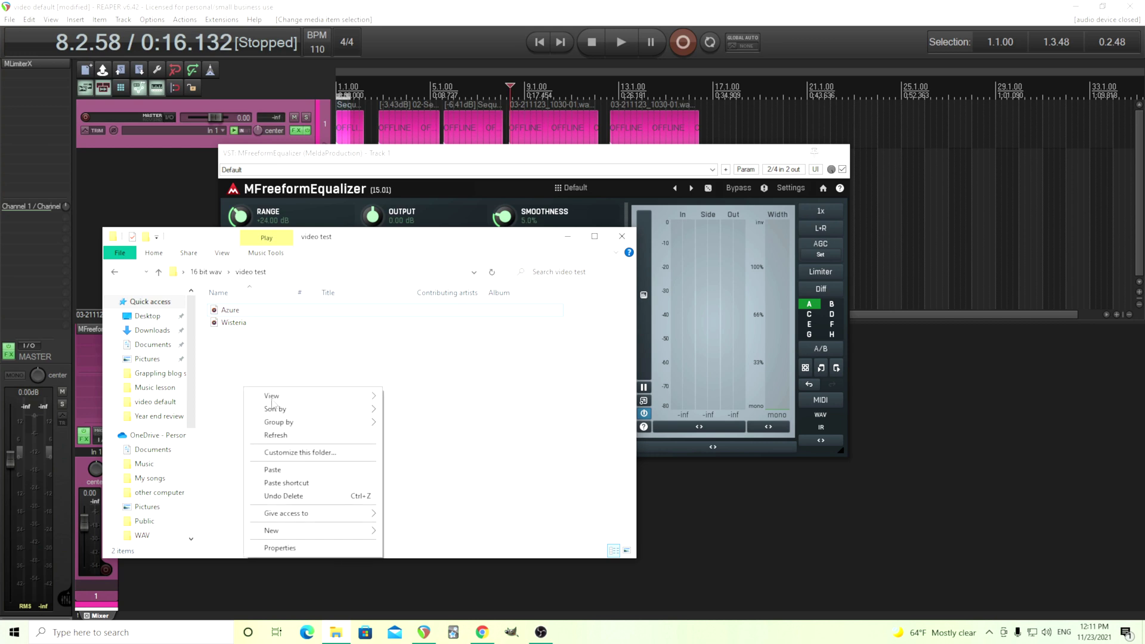
left_click(298, 470)
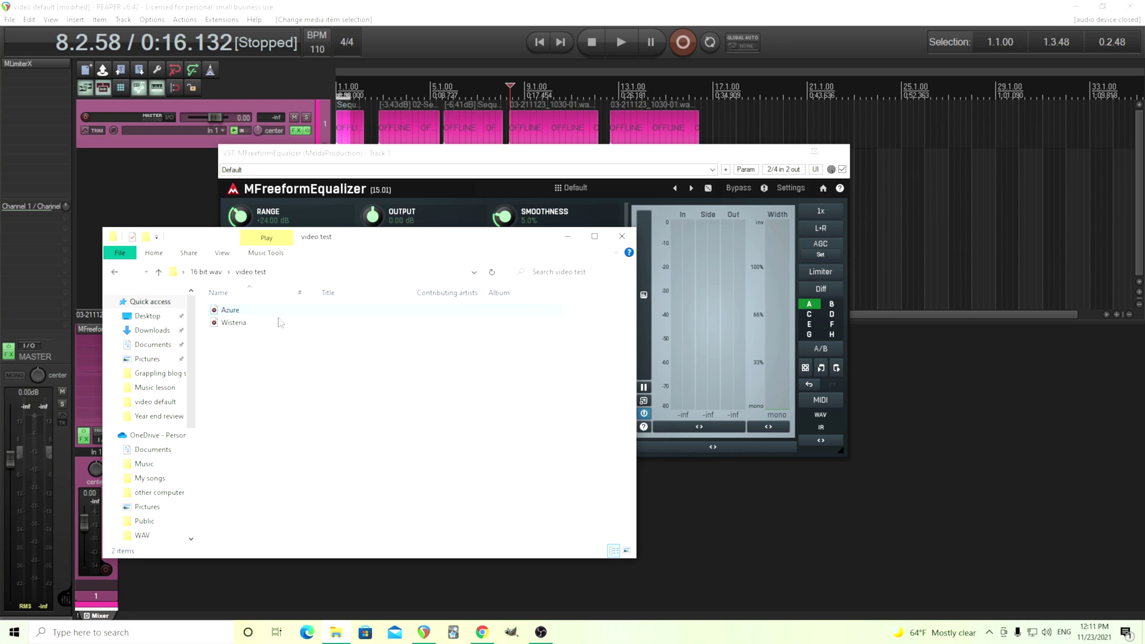
left_click(568, 236)
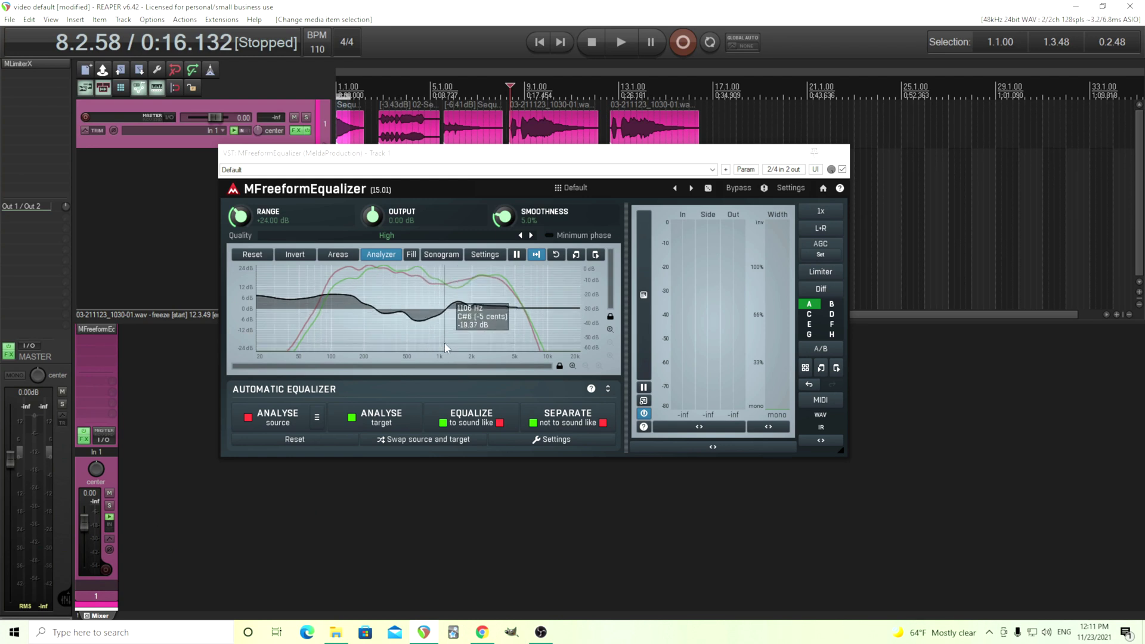
Step: Zoom the EQ graph in and back out to ±24 dB, then set Smoothness to 0%
left_click(610, 331)
left_click(610, 332)
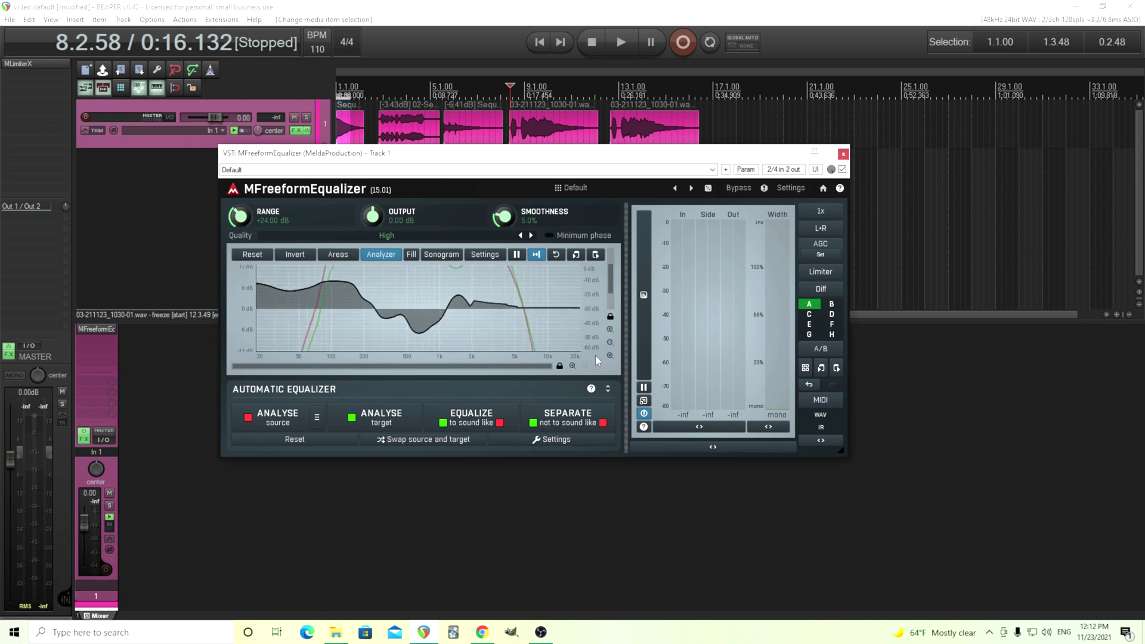
left_click(573, 365)
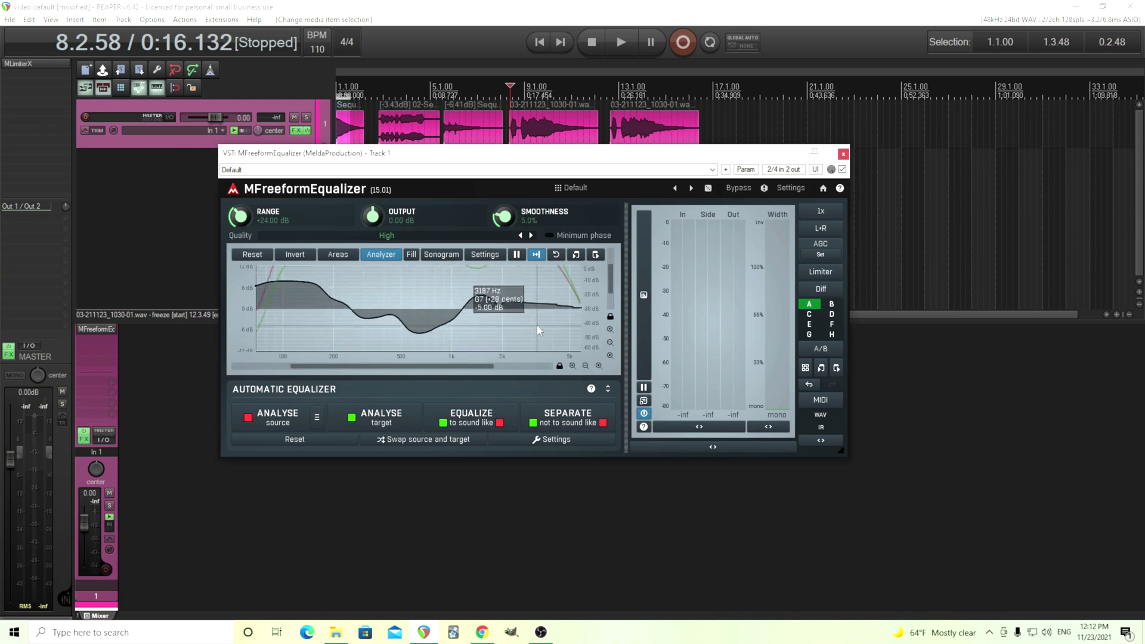
left_click(586, 366)
left_click(610, 343)
left_click(609, 343)
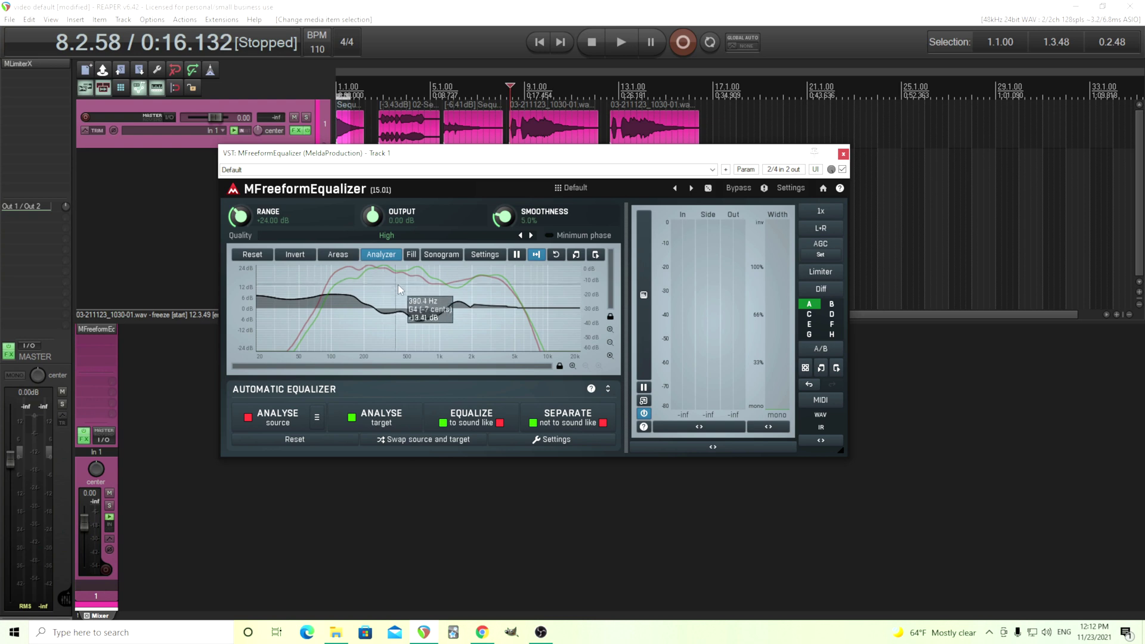
left_click_drag(503, 217, 503, 250)
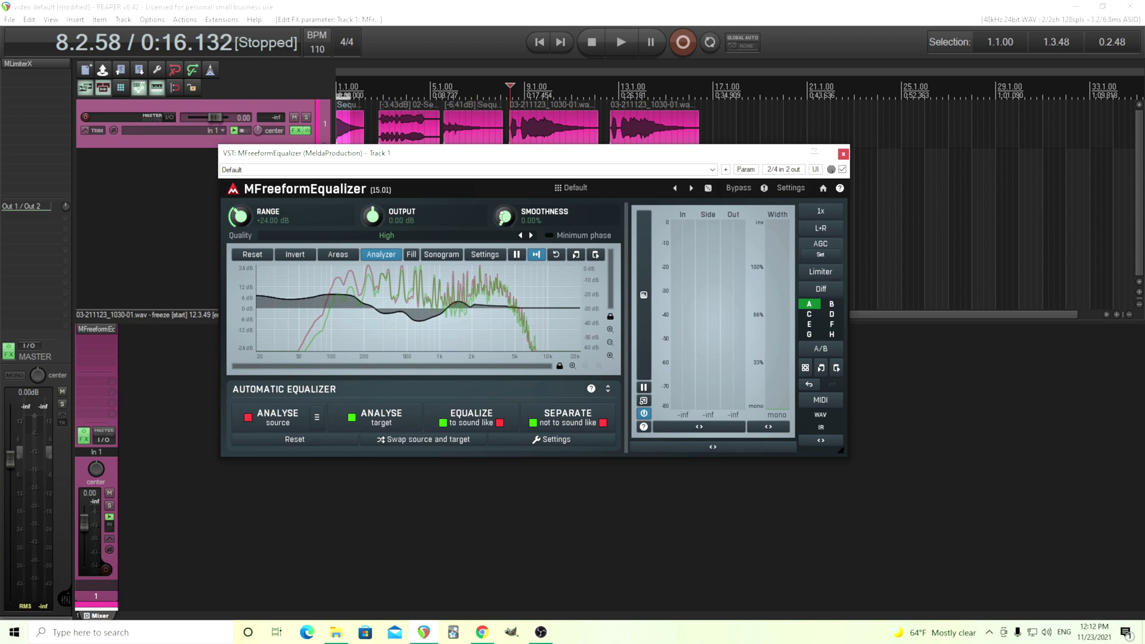
Step: Raise Smoothness to about 9%, recompute the matched EQ curve, then set Smoothness to 5%
left_click_drag(503, 251, 504, 221)
left_click(462, 421)
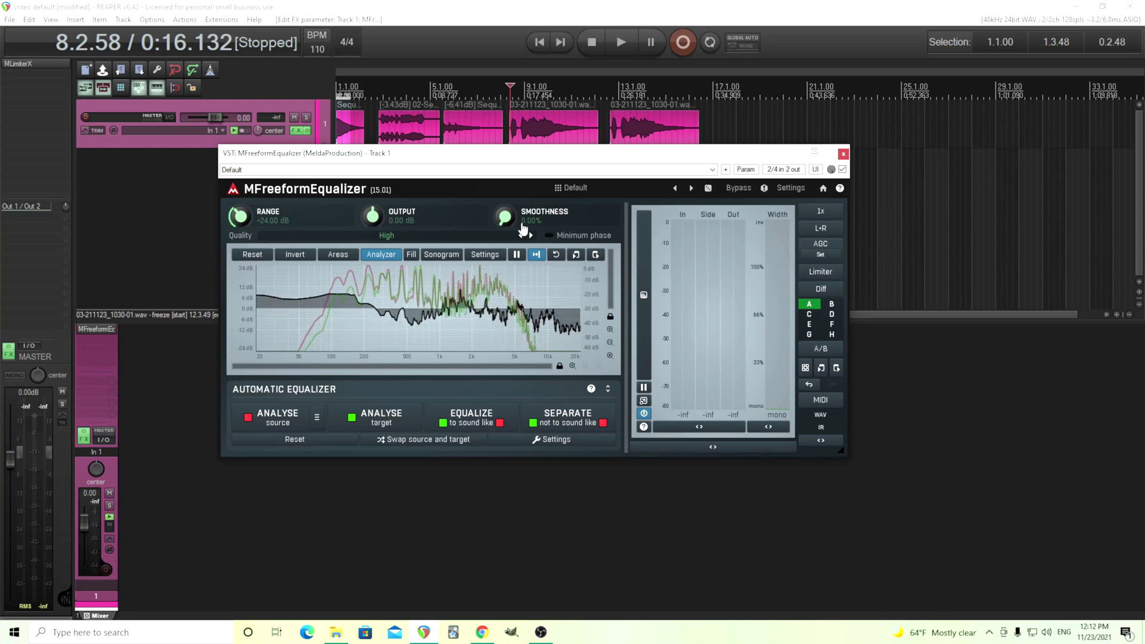
left_click_drag(520, 225, 519, 216)
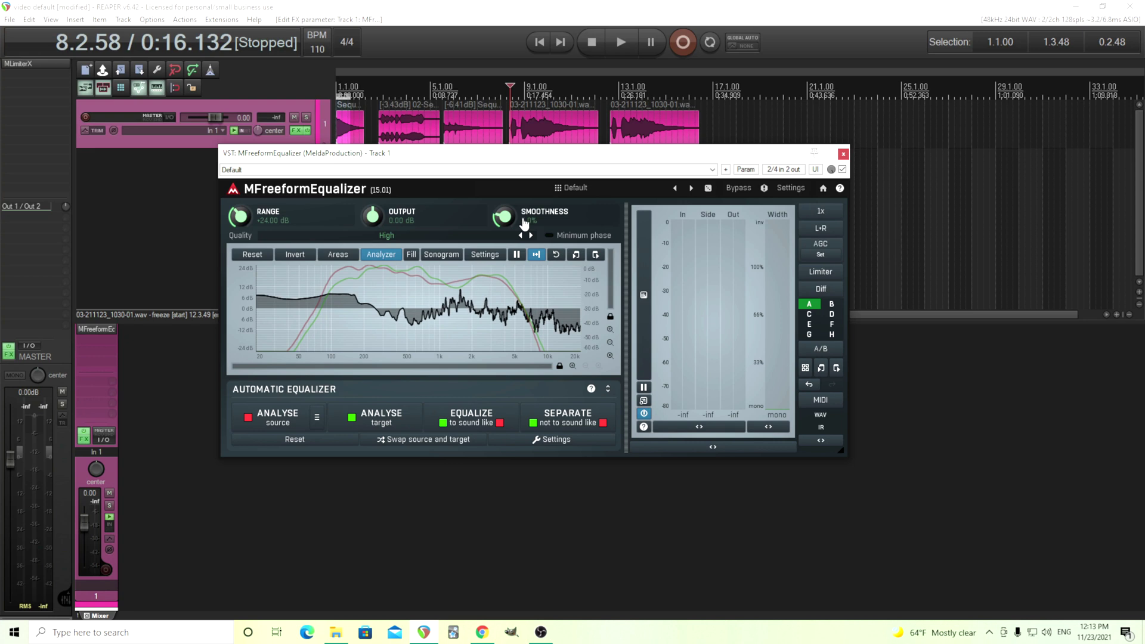